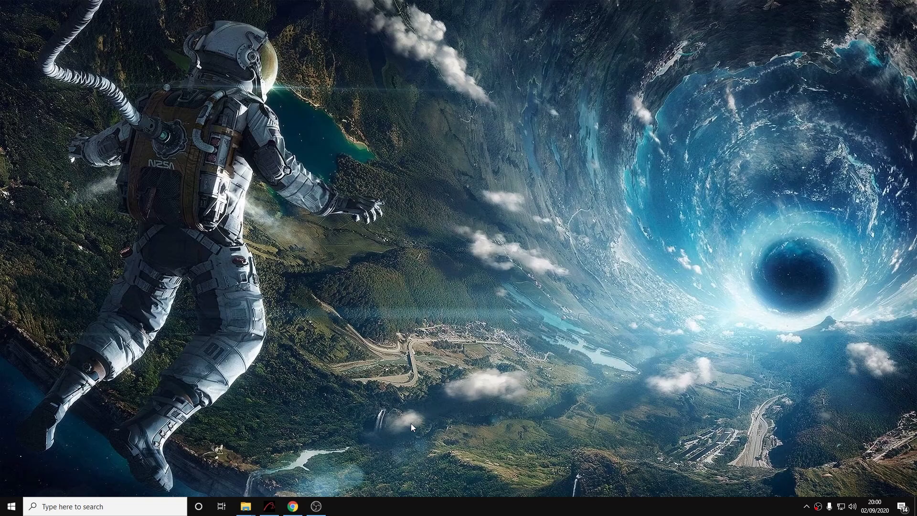
Apply the ZenithStar 73 (430) focal length profile in the Tools tab's Object Calculator.
left_click(270, 506)
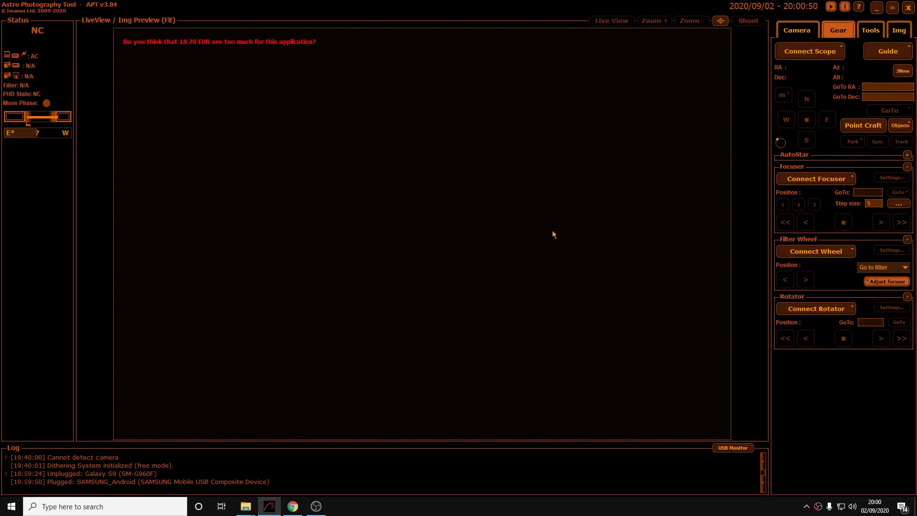
left_click(870, 34)
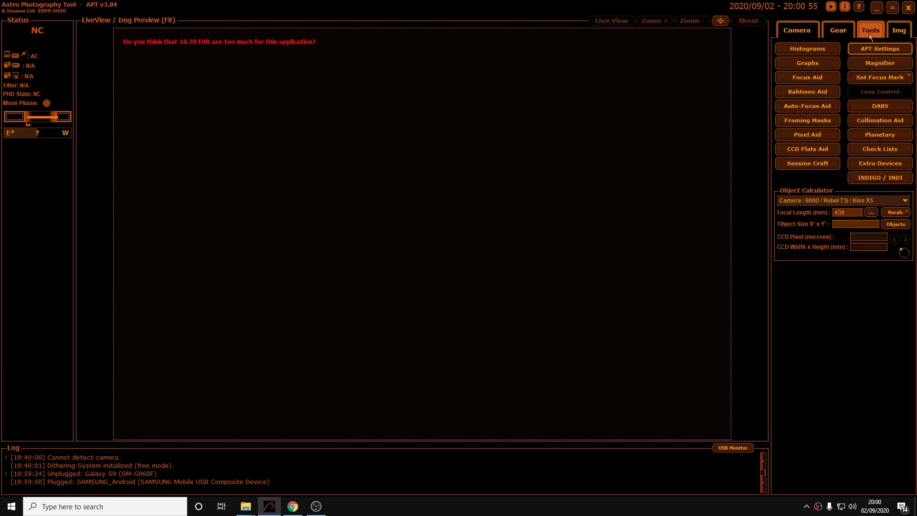
left_click(872, 213)
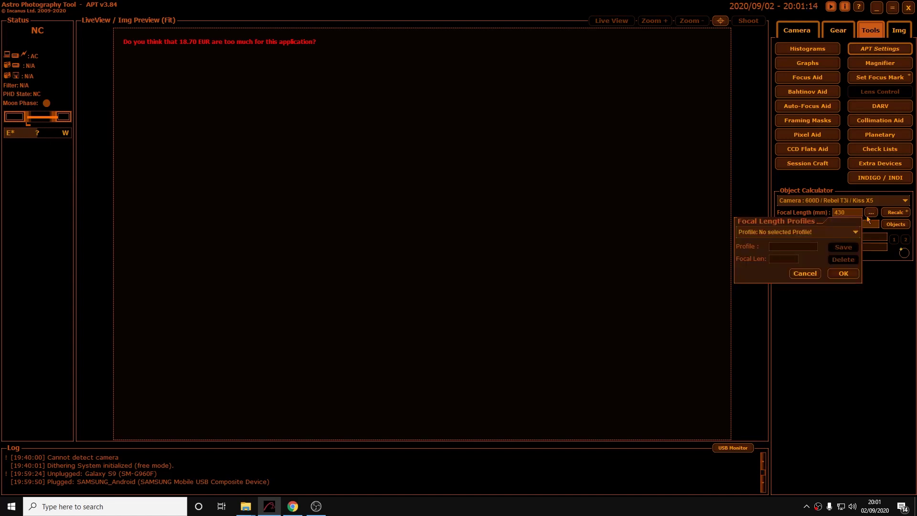
left_click(796, 233)
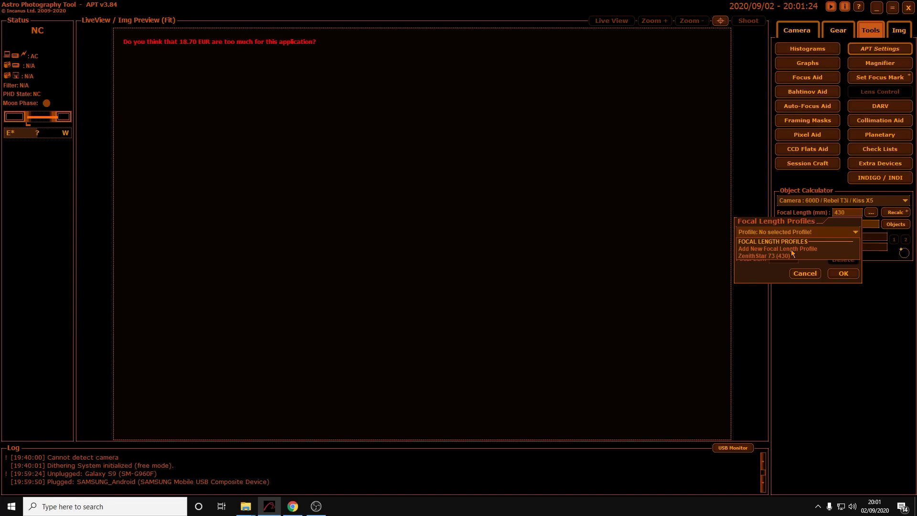
left_click(773, 257)
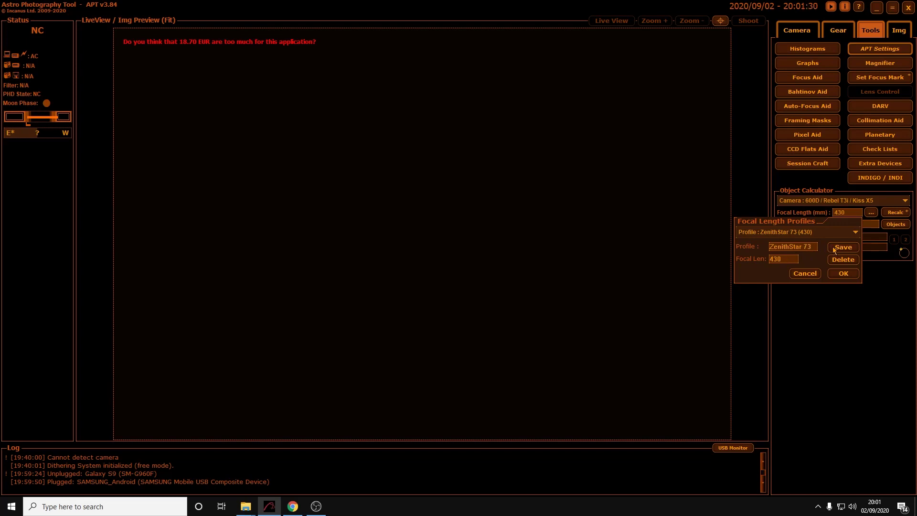
left_click(843, 273)
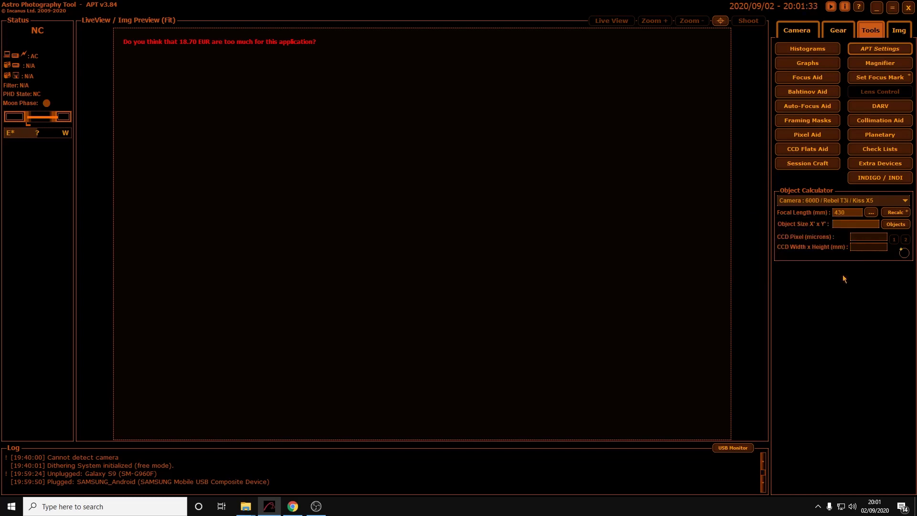
Open the Point Craft panel from the Gear tab, then its Settings dialog.
left_click(841, 33)
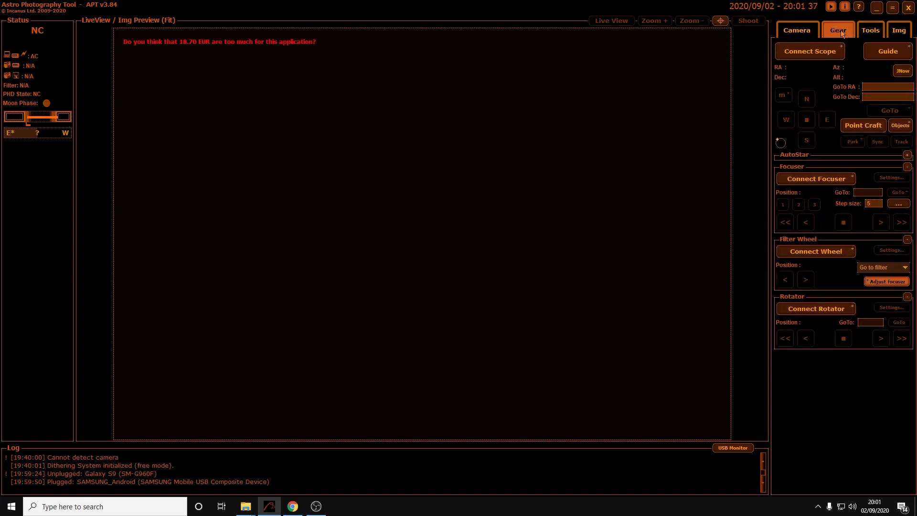
left_click(858, 128)
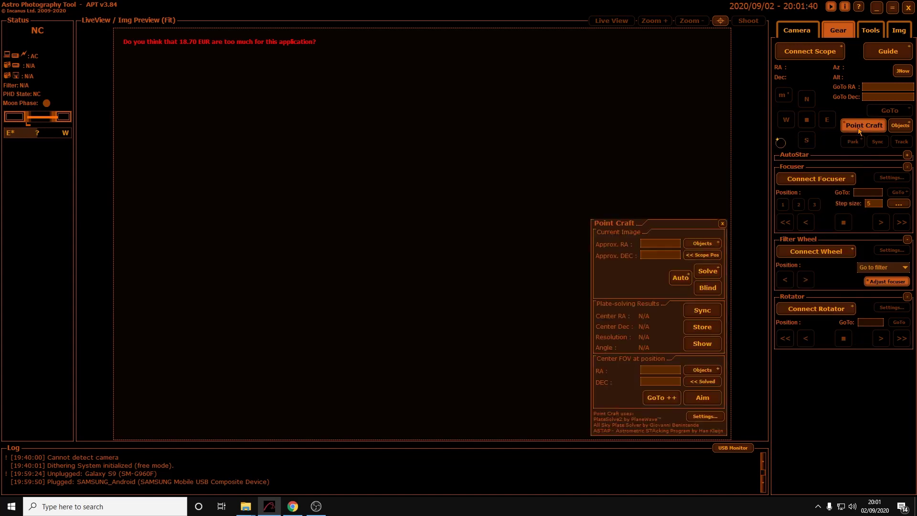
left_click_drag(674, 223, 590, 152)
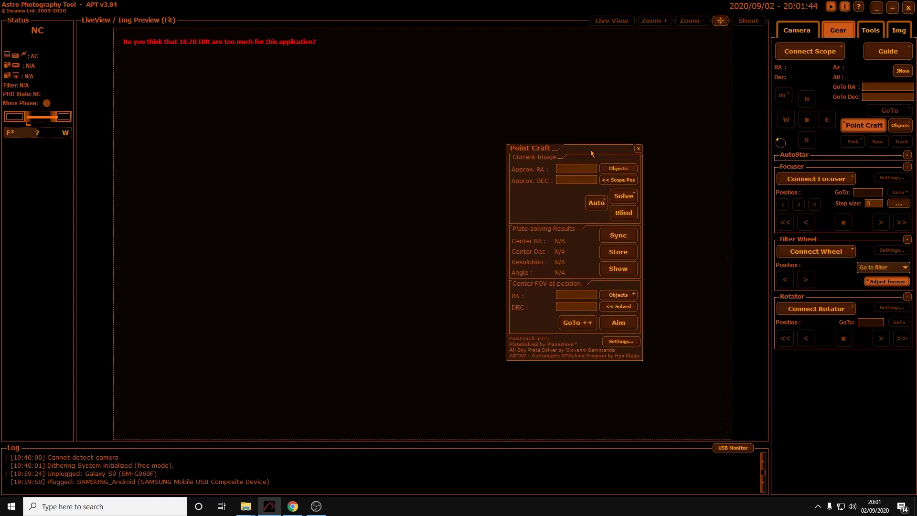
left_click(620, 340)
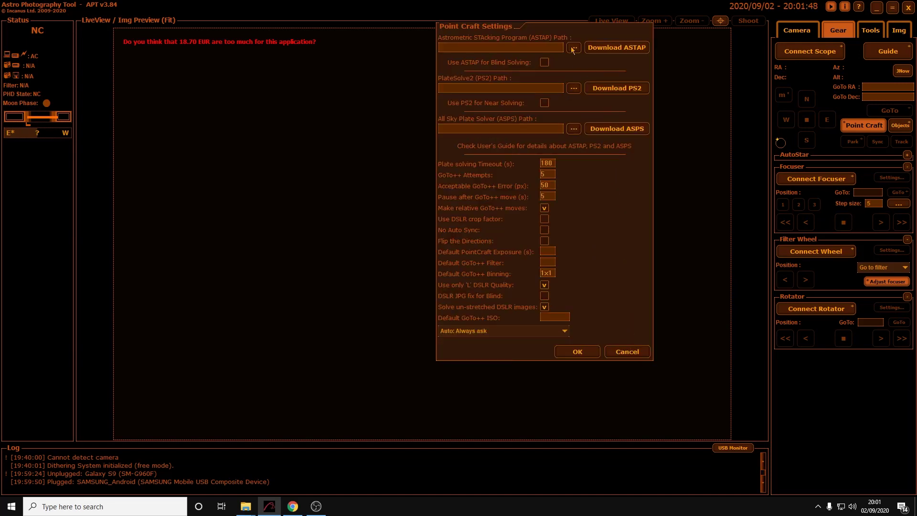
left_click_drag(555, 30, 551, 56)
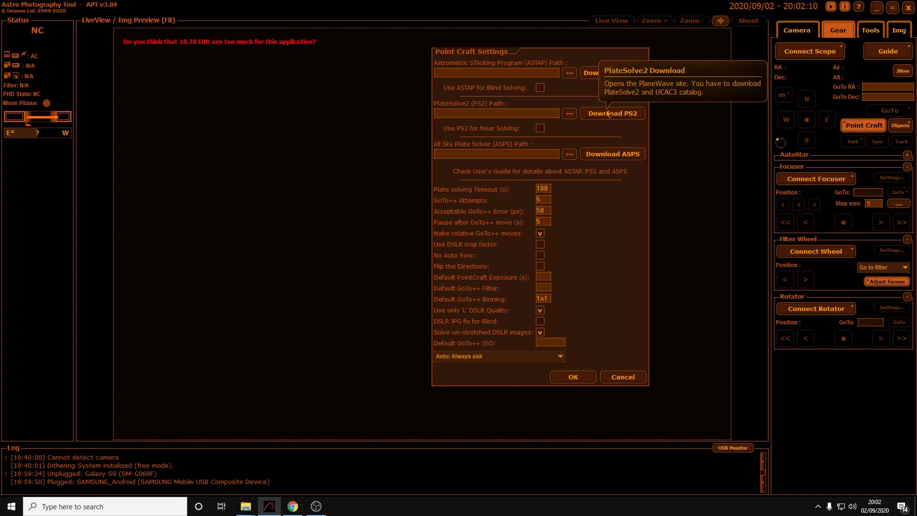
Go to PlaneWave's software page via Download PS2 and scroll to the PlateSolve 2 section.
left_click(608, 114)
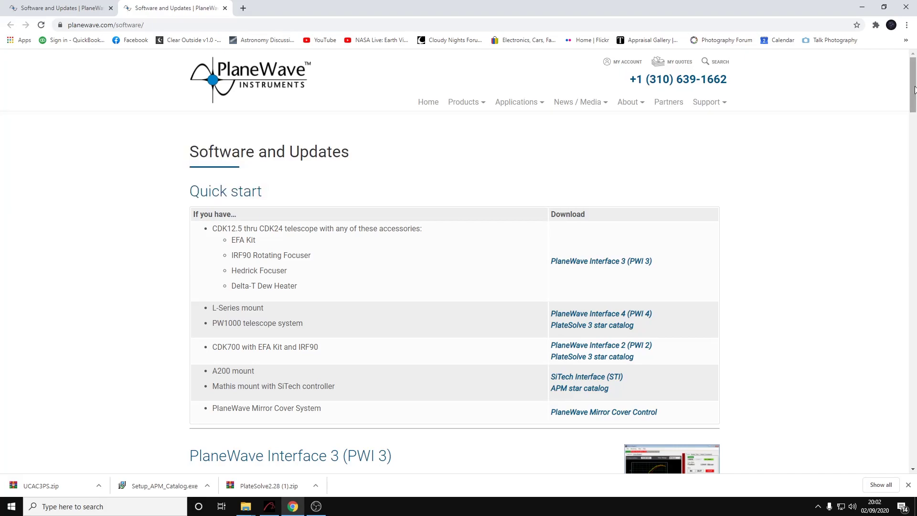
left_click_drag(915, 90, 909, 367)
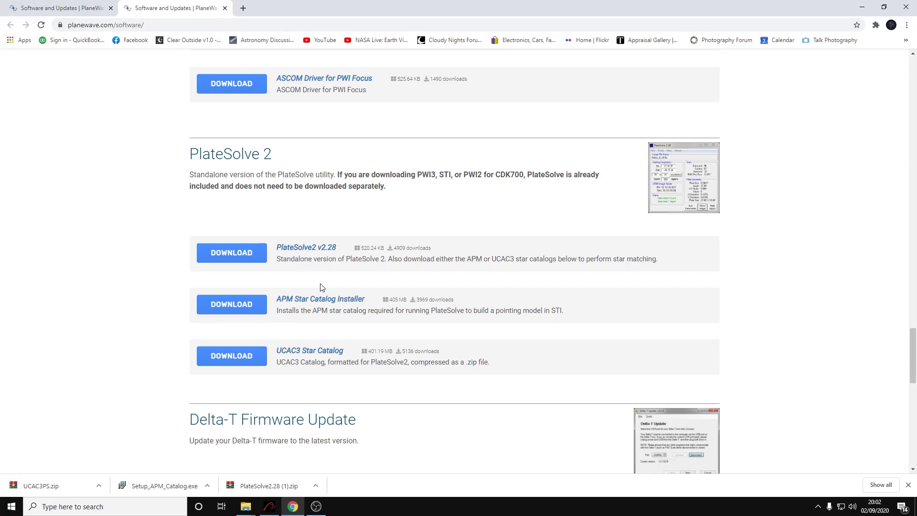
Create a 'PlateSolve 2' folder in C:\APT_Images and open PlateSolve2.28.zip in WinRAR.
mouse_move(252, 510)
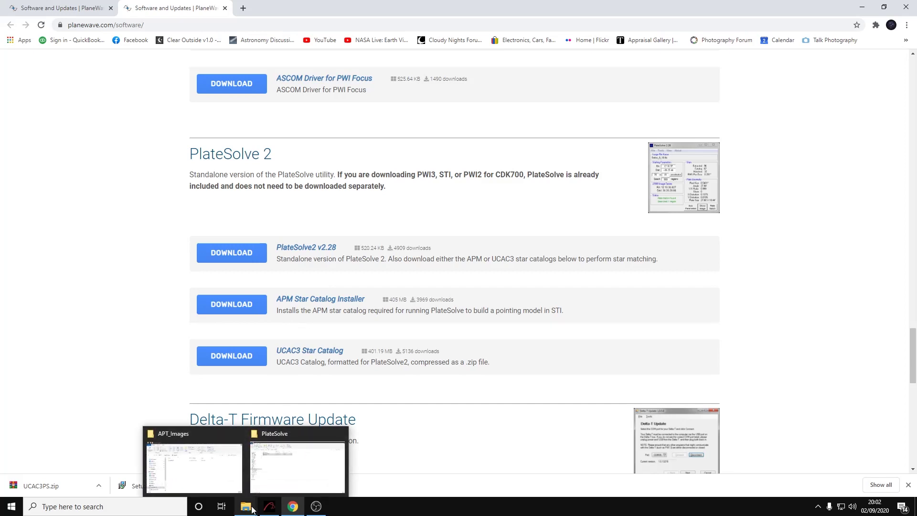
left_click(272, 478)
left_click(279, 209)
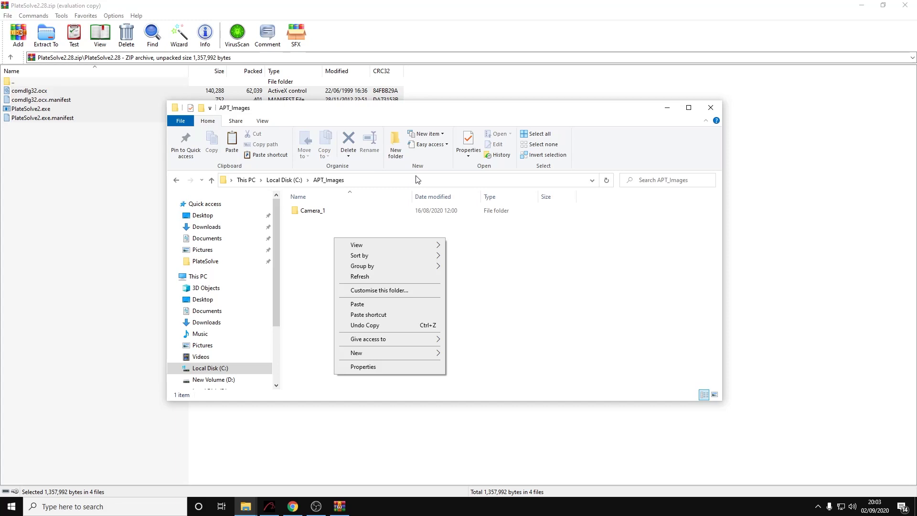
left_click(395, 145)
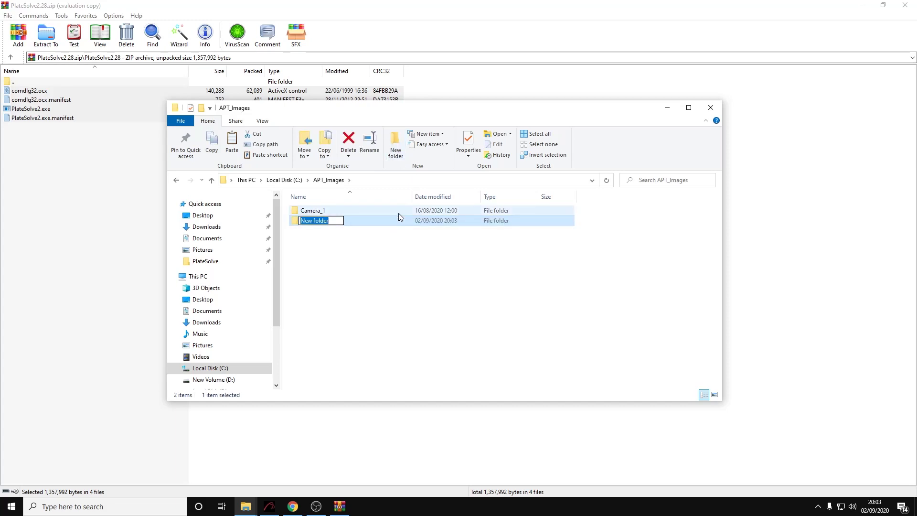
type("PlateSolve 2")
key("Return")
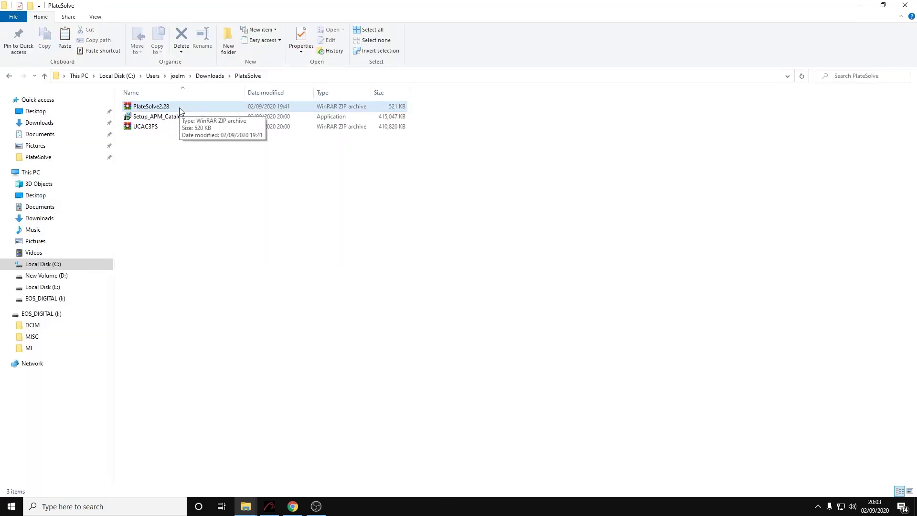
double_click(180, 110)
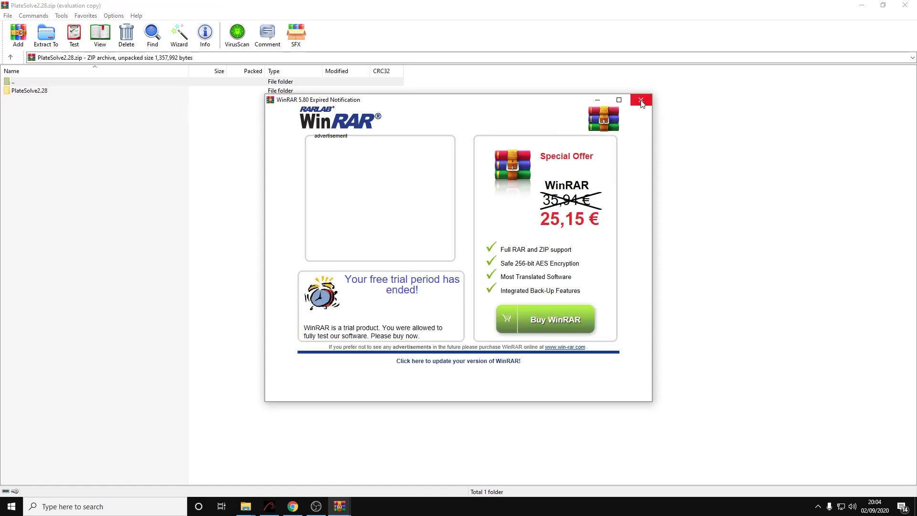
Extract the four PlateSolve2.28 program files into C:\APT_Images\PlateSolve 2.
left_click(641, 100)
double_click(38, 92)
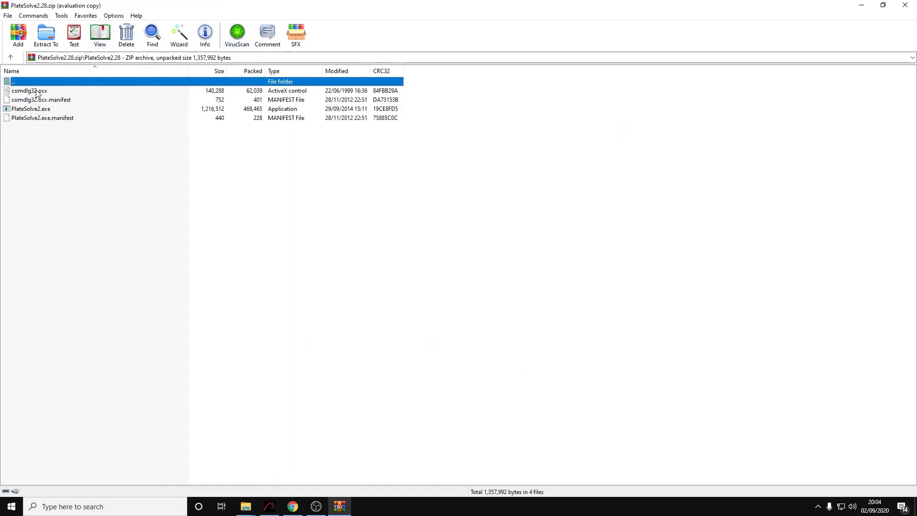
left_click_drag(47, 154, 33, 94)
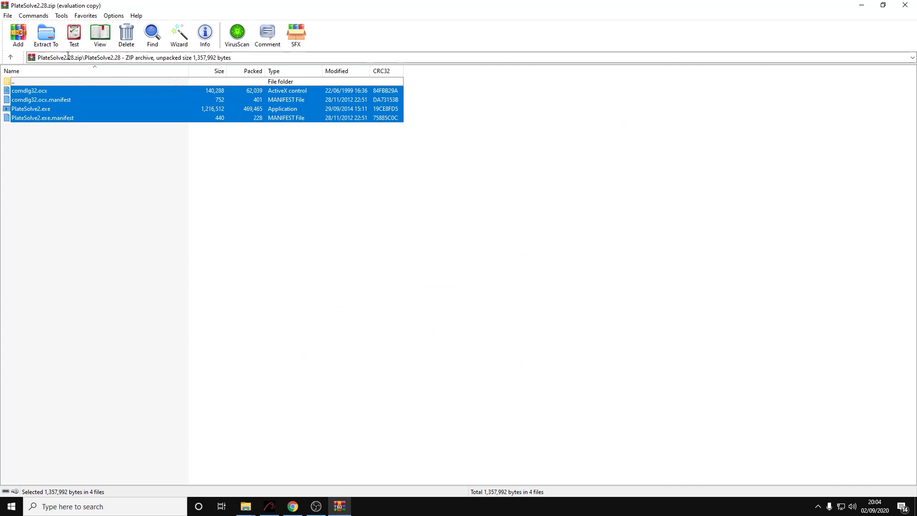
left_click(52, 44)
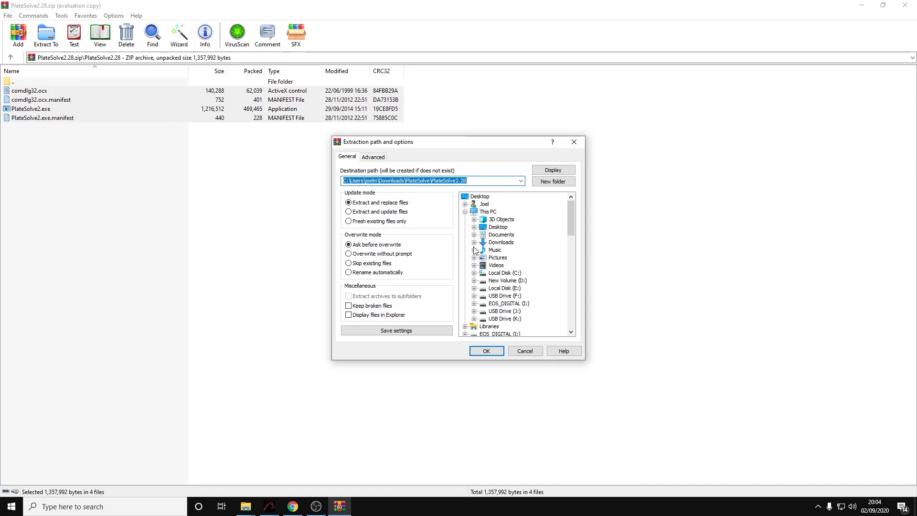
left_click(474, 274)
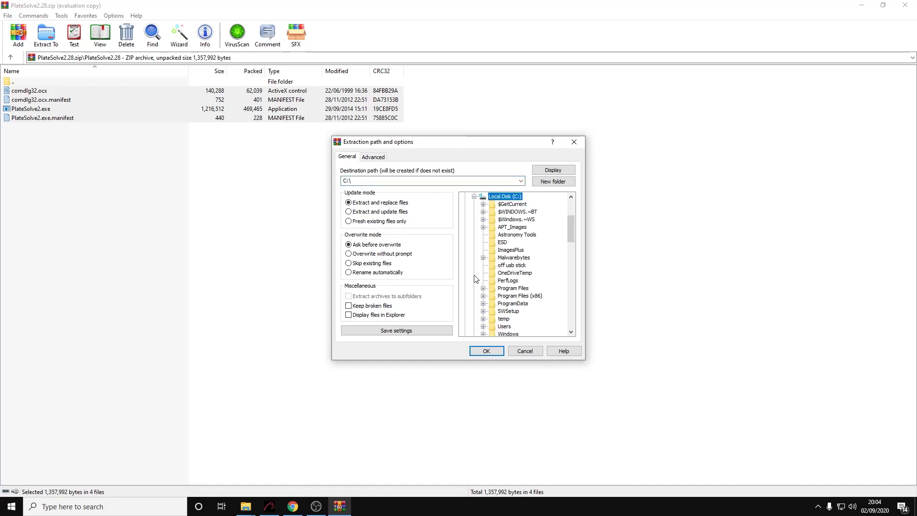
left_click(483, 227)
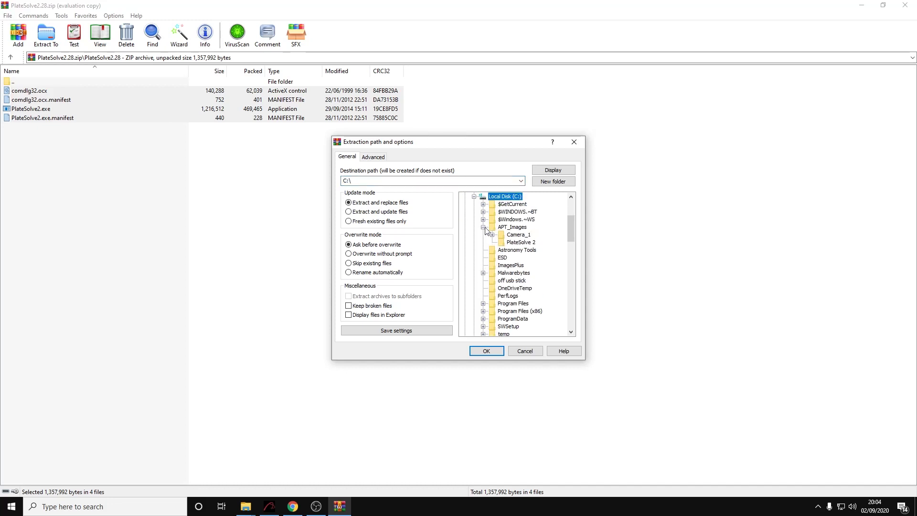
left_click(514, 244)
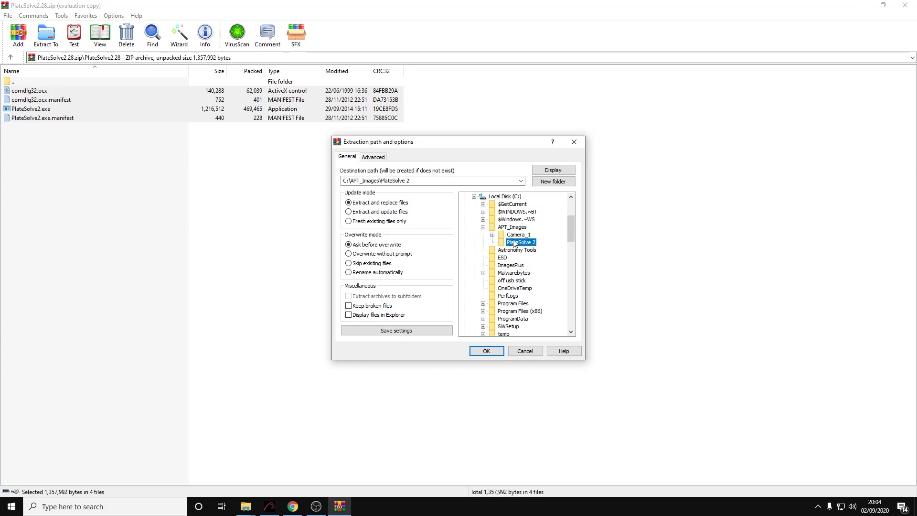
left_click(491, 350)
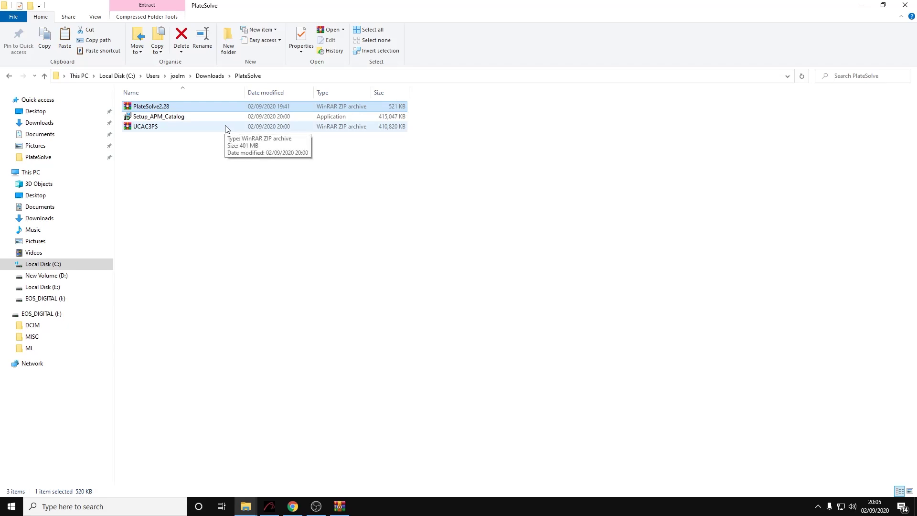
Extract the UCAC3PS catalog archive into C:\APT_Images\PlateSolve 2.
left_click(225, 126)
right_click(226, 126)
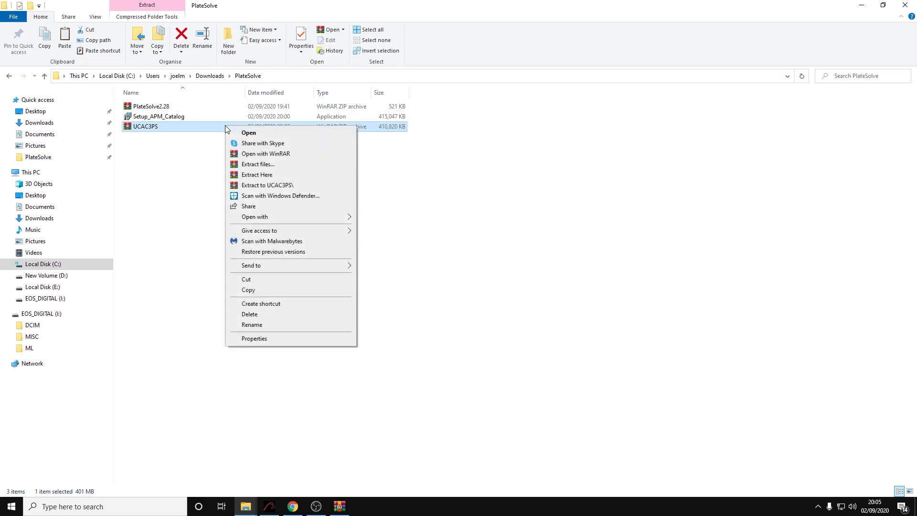
left_click(267, 164)
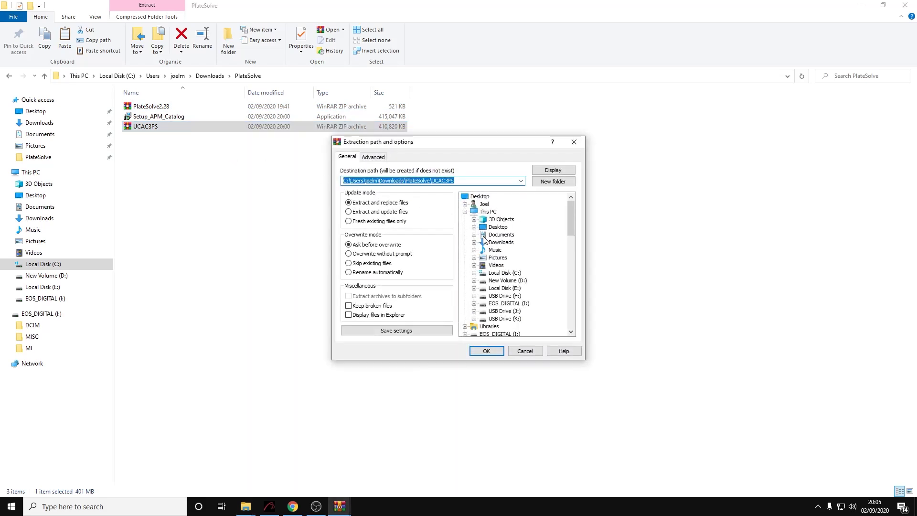
left_click(474, 273)
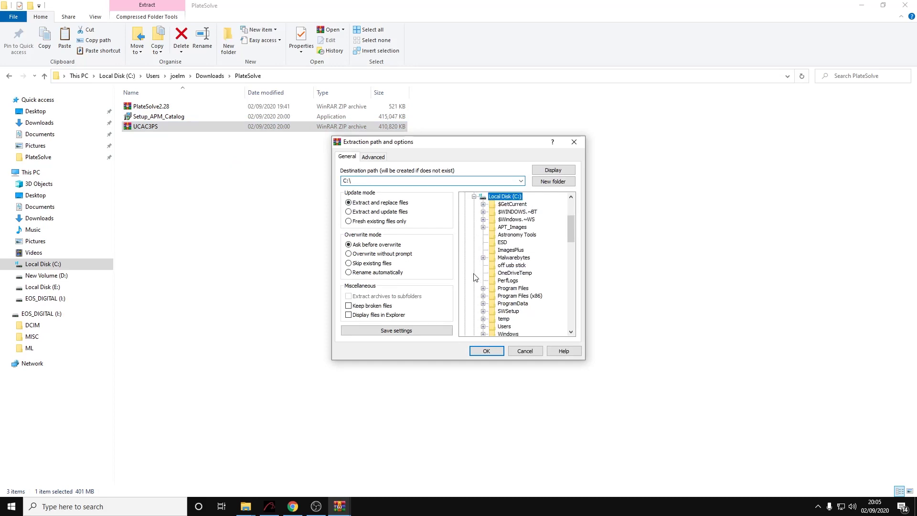
left_click(483, 227)
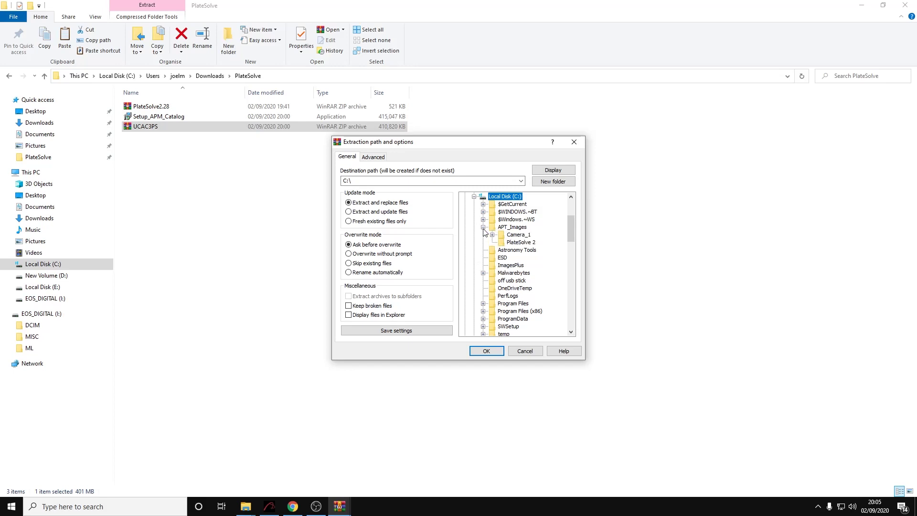
left_click(507, 244)
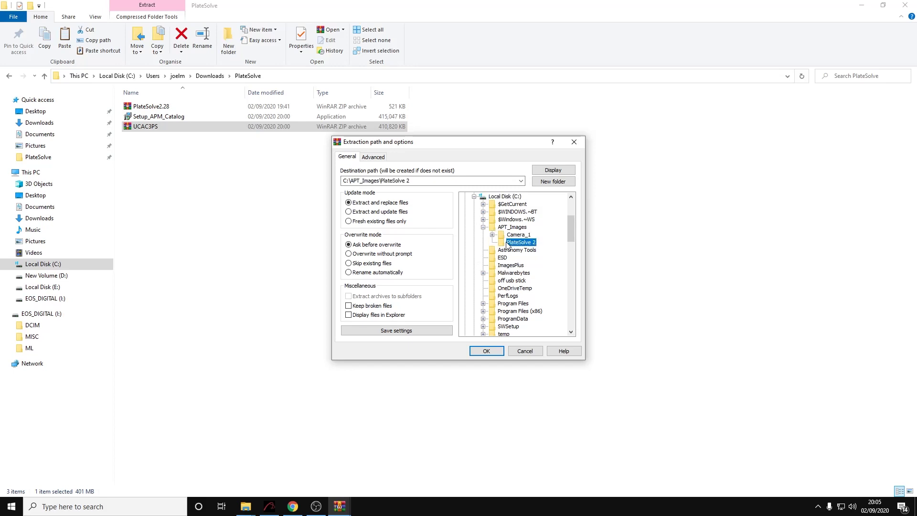
left_click(487, 351)
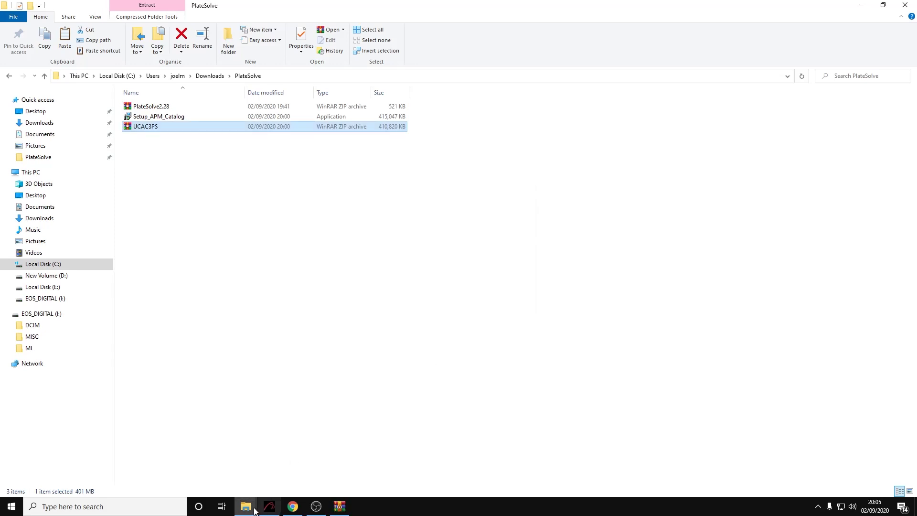
Bring up the PlateSolve 2 folder window and open the extracted UCAC3PS folder.
mouse_move(254, 510)
left_click(208, 470)
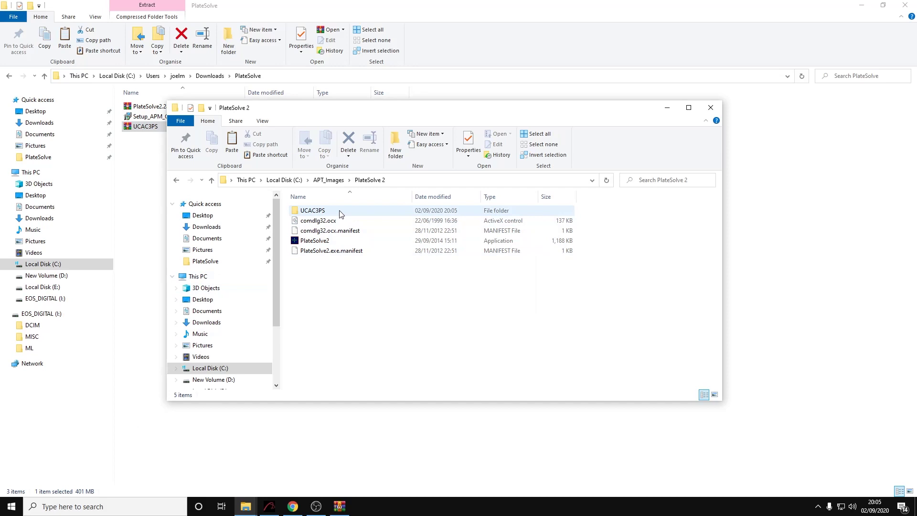
mouse_move(341, 214)
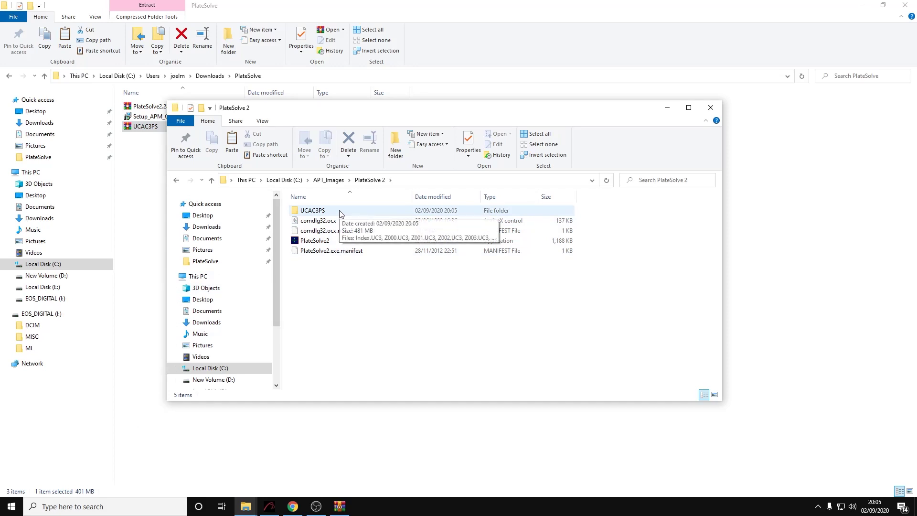
double_click(340, 213)
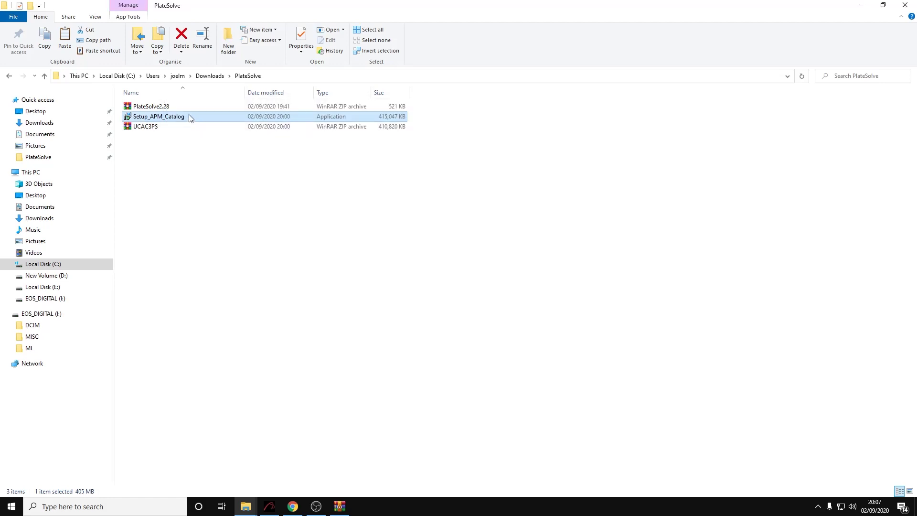
mouse_move(190, 118)
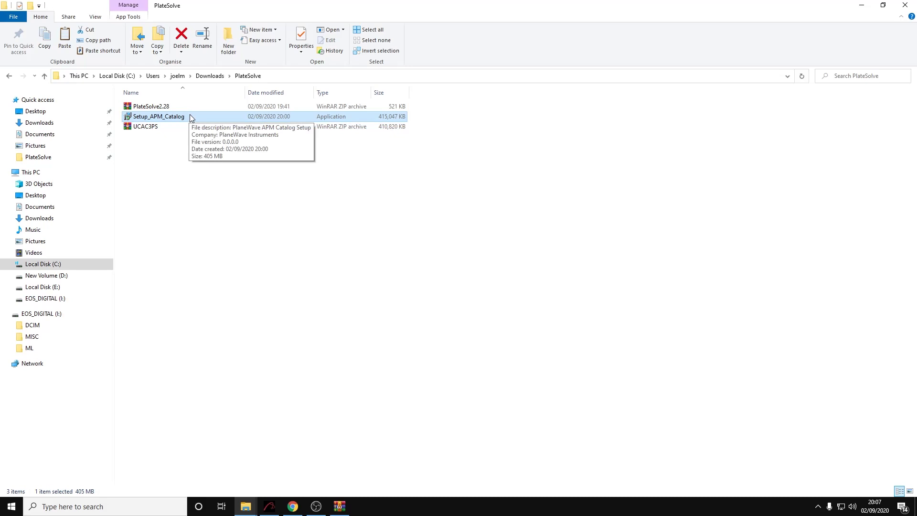
Launch Setup_APM_Catalog and set its install folder to C:\APT_Images\PlateSolve 2.
double_click(190, 118)
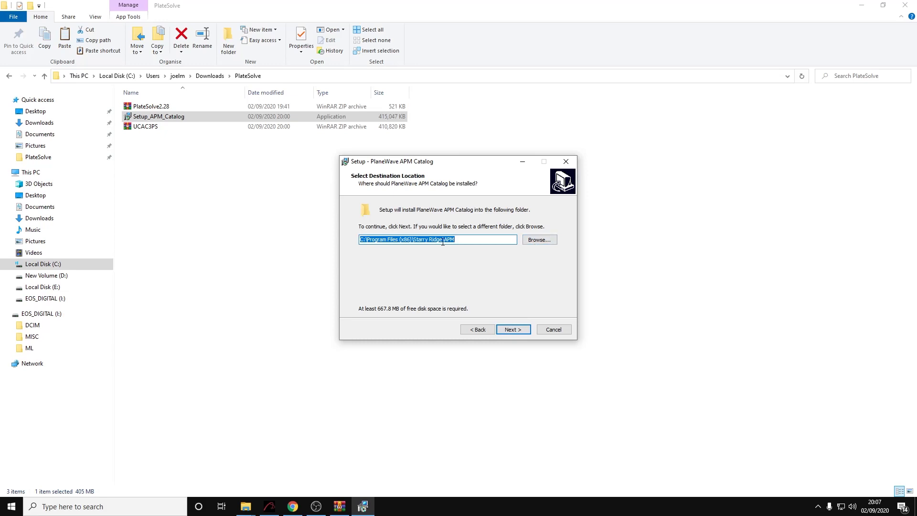
left_click(535, 244)
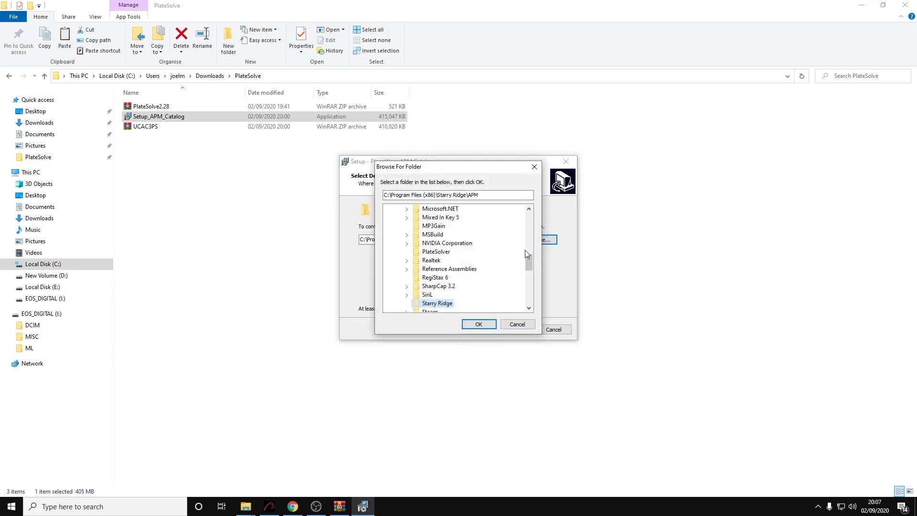
left_click_drag(529, 263, 526, 215)
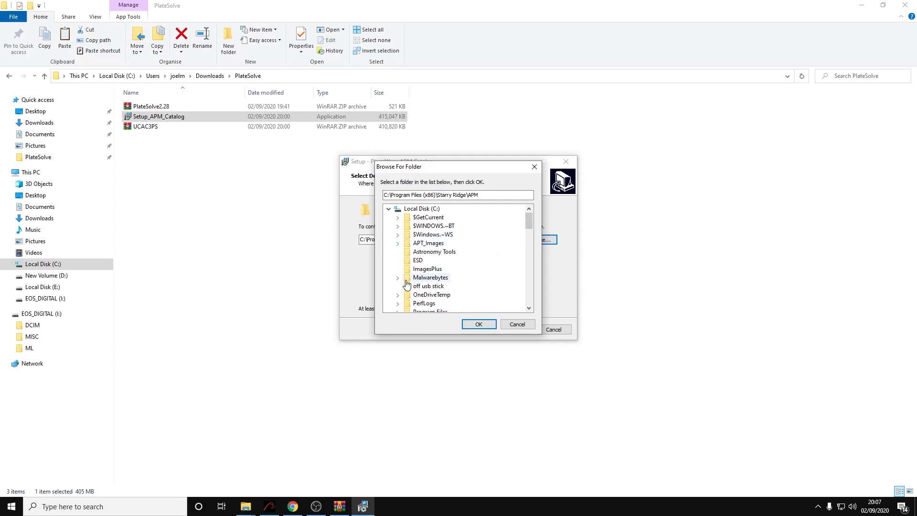
left_click(397, 243)
left_click(423, 261)
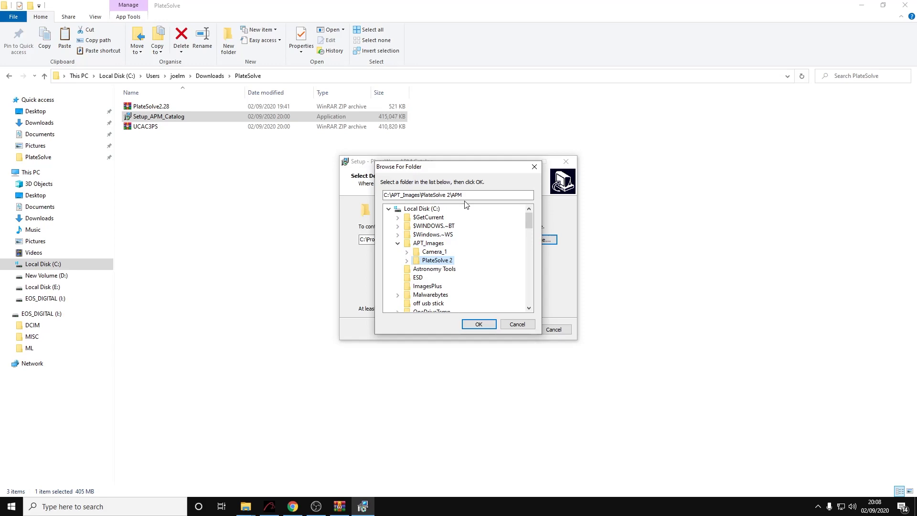
left_click(478, 324)
Install the APM catalog and finish the setup wizard.
left_click(510, 329)
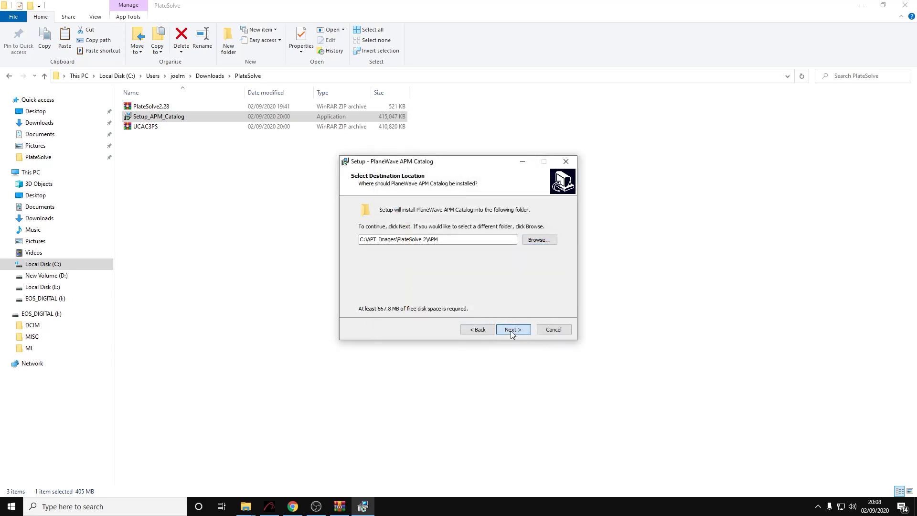
left_click(512, 331)
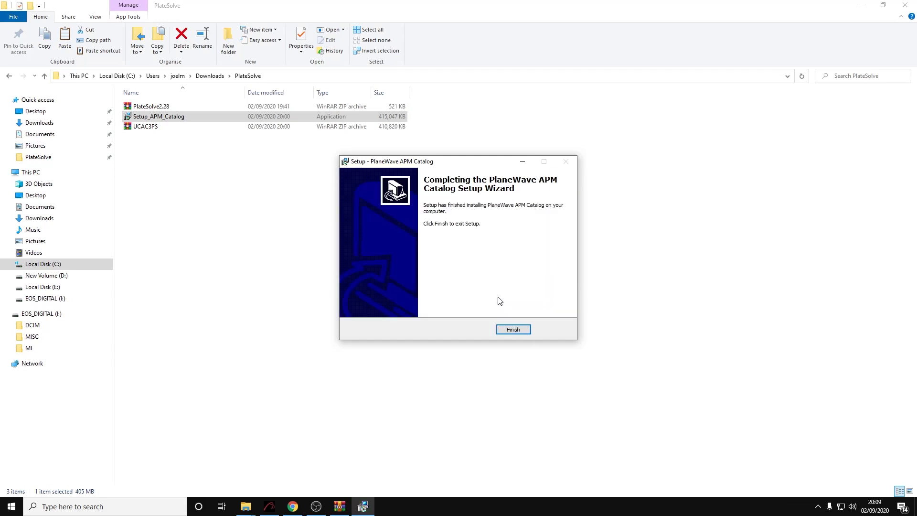
left_click(513, 329)
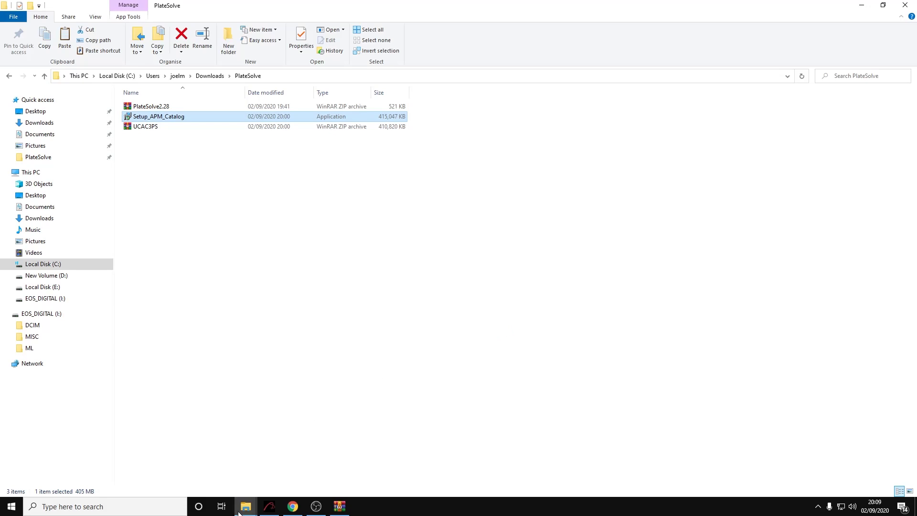
Go from the UCAC3PS window up to the PlateSolve 2 folder, now showing APM.
mouse_move(246, 506)
left_click(225, 481)
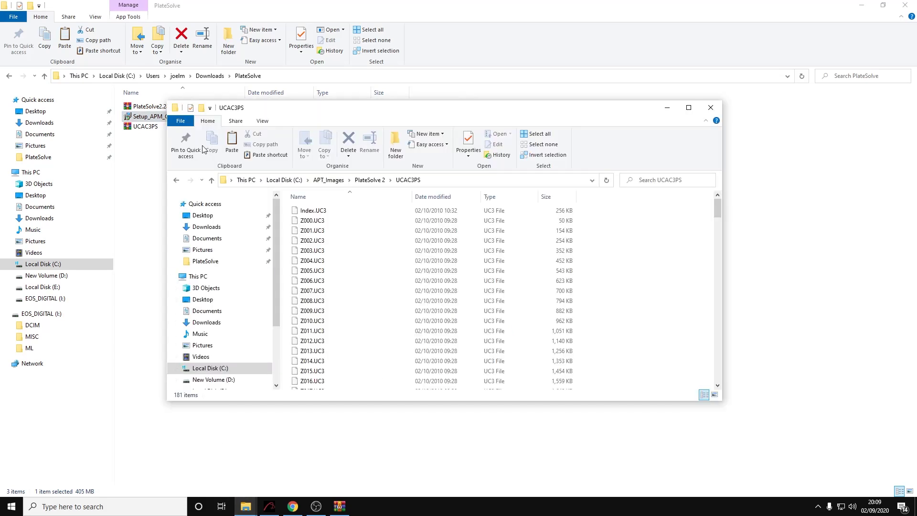
left_click(369, 180)
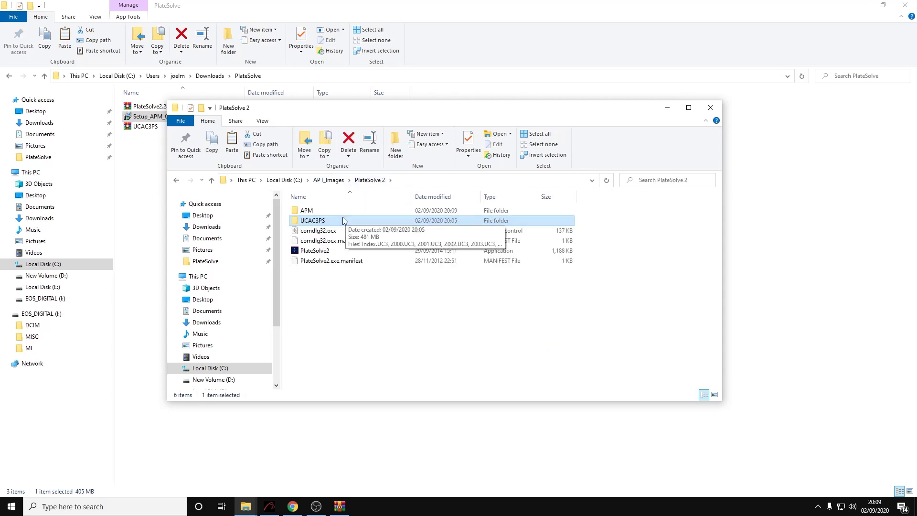
Run PlateSolve2.exe and verify the APM and UCAC3 catalog directories both report OK.
double_click(328, 252)
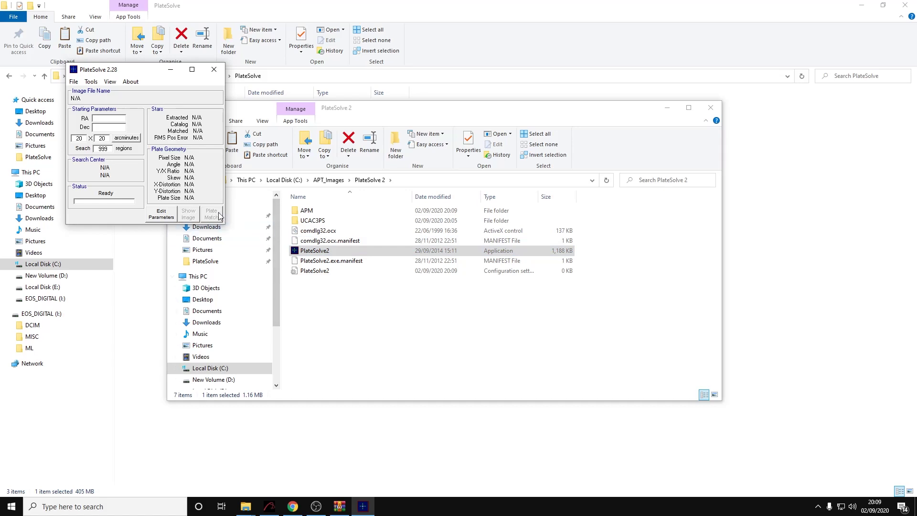
left_click(74, 82)
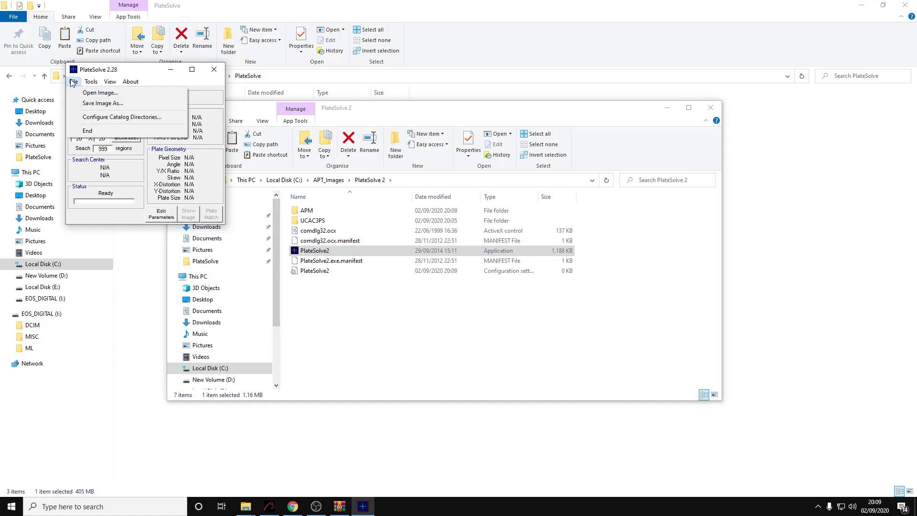
left_click(88, 119)
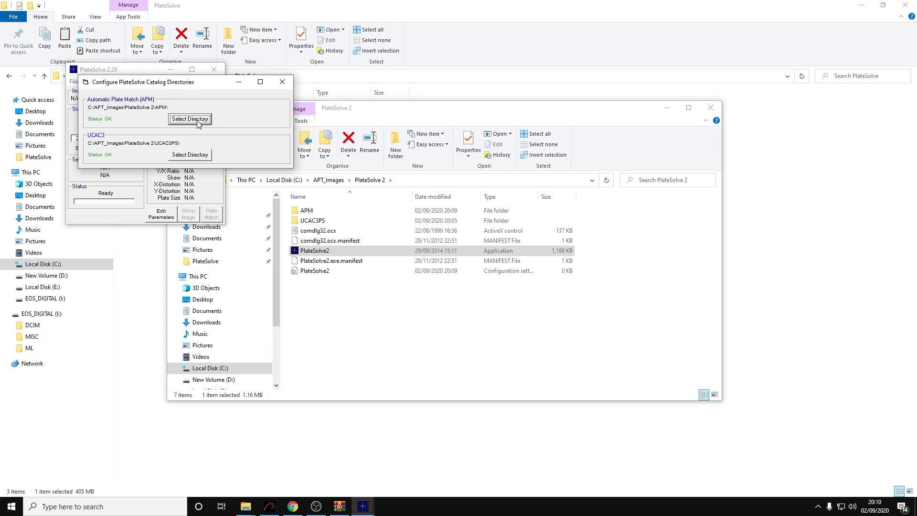
left_click(283, 82)
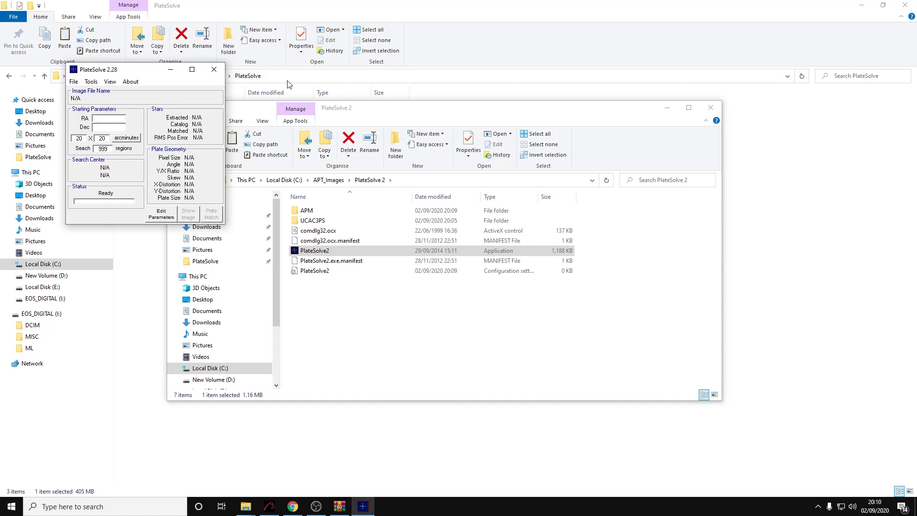
Change the PlateSolve parameters to Max Star Size 12 and Min Star Size 6, and save.
left_click(172, 216)
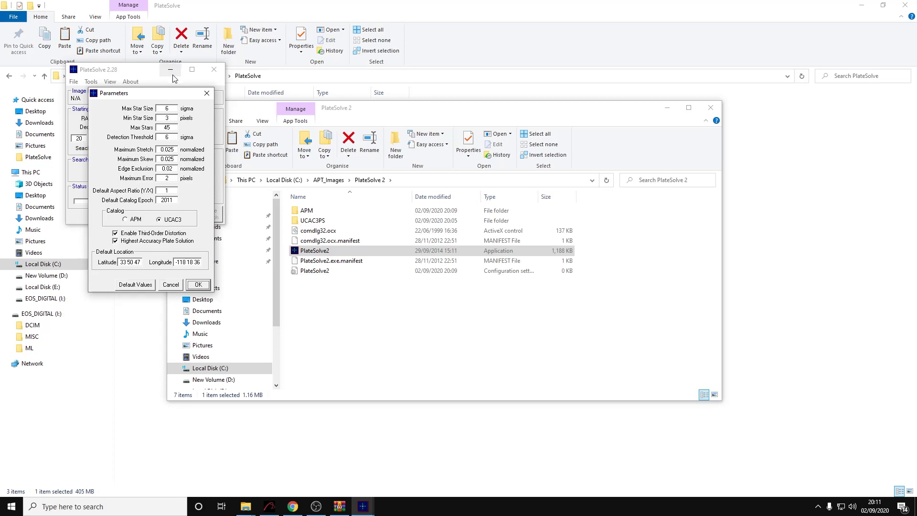
left_click(159, 109)
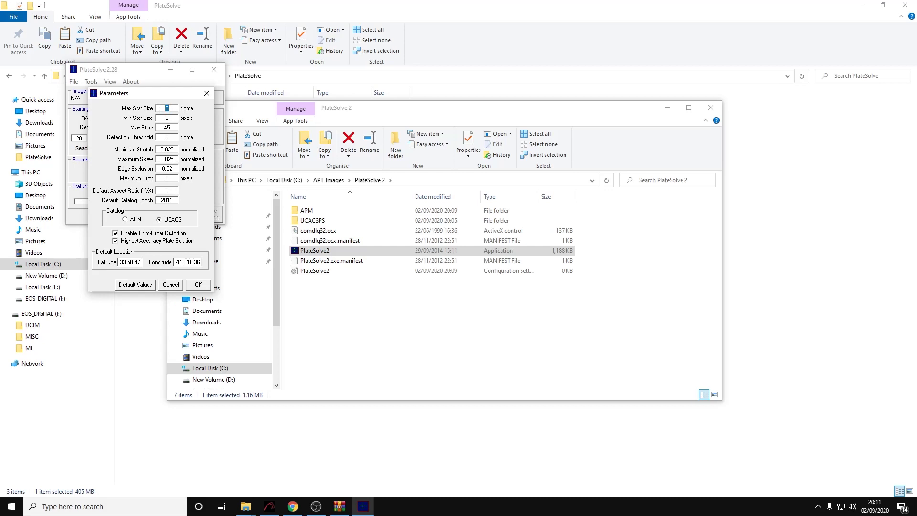
type("12")
key("Tab")
type("6")
left_click(198, 285)
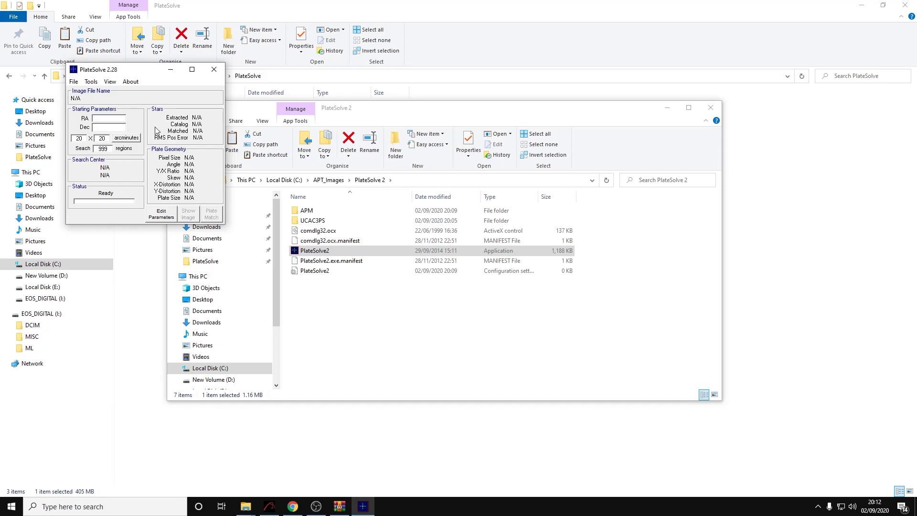
Close PlateSolve2, the PlateSolve 2 and Downloads folders, WinRAR and Chrome to return to APT.
left_click(216, 70)
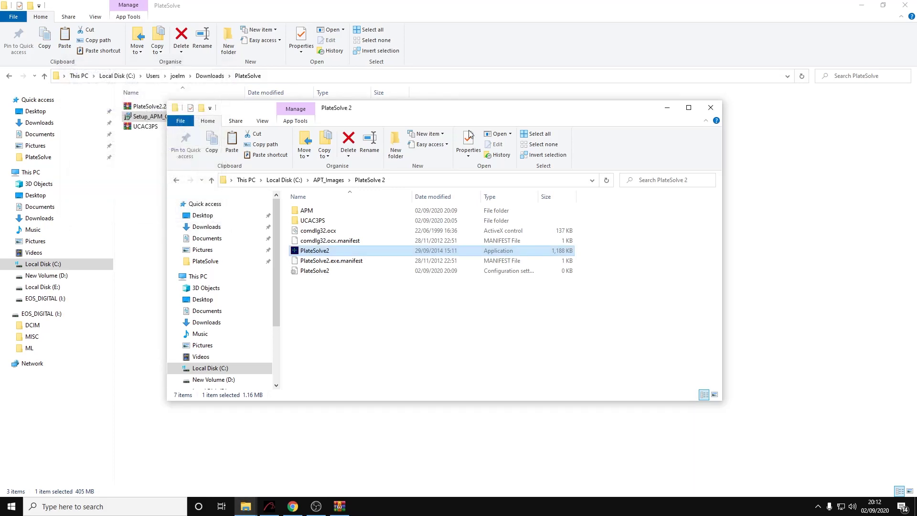
left_click(711, 107)
left_click(897, 5)
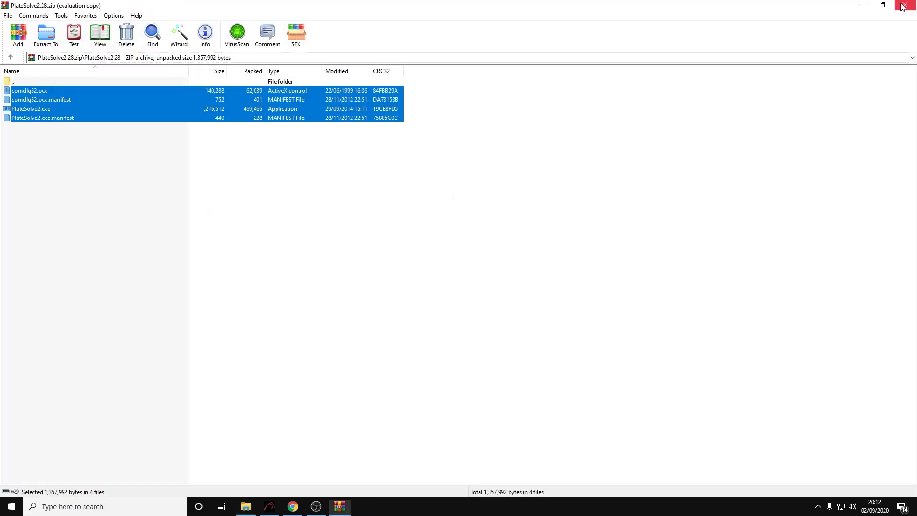
left_click(902, 6)
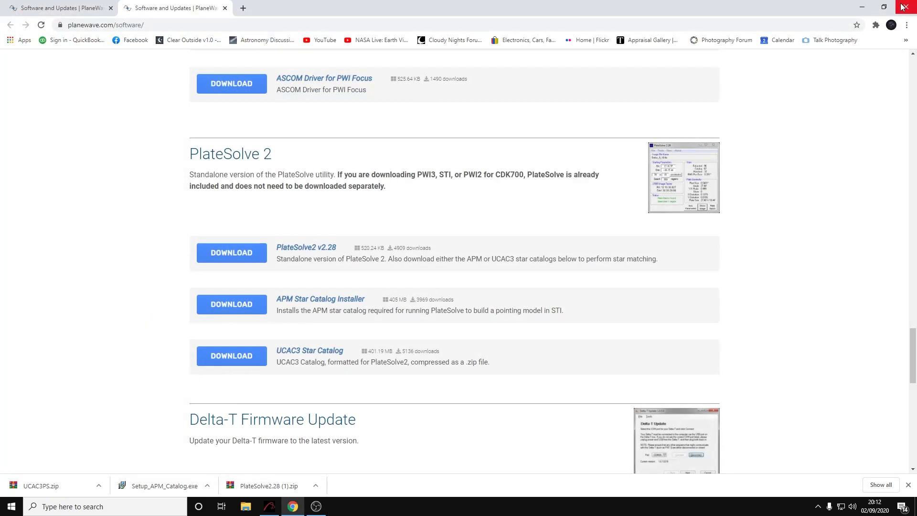
left_click(902, 5)
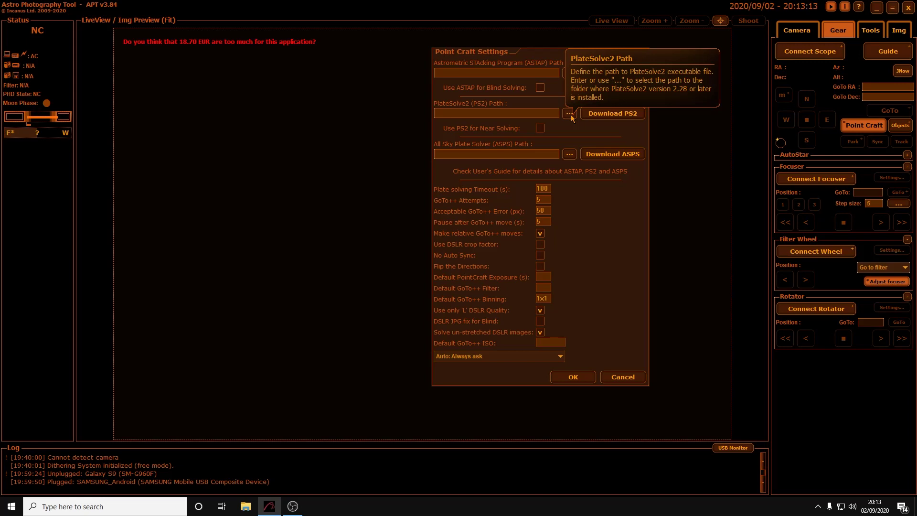
Set the Point Craft PlateSolve2 path to the C:\APT_Images\PlateSolve 2 folder.
left_click(569, 113)
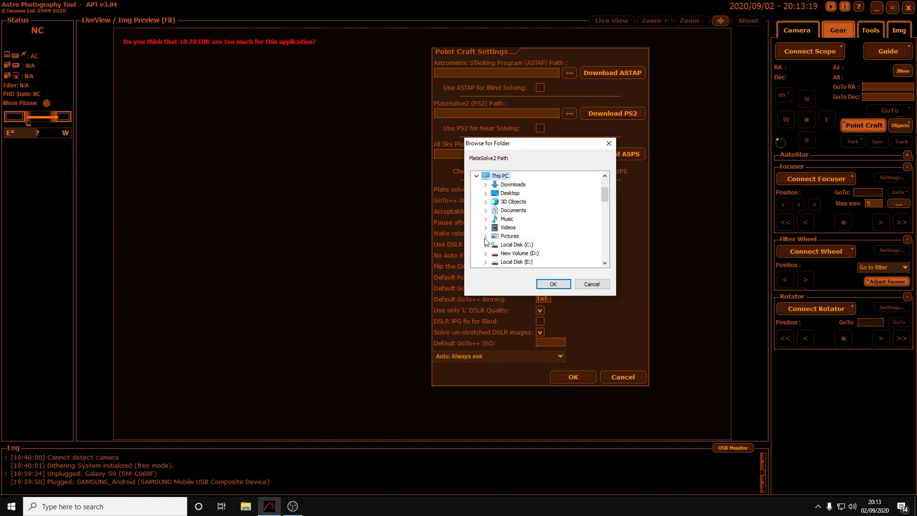
left_click(485, 244)
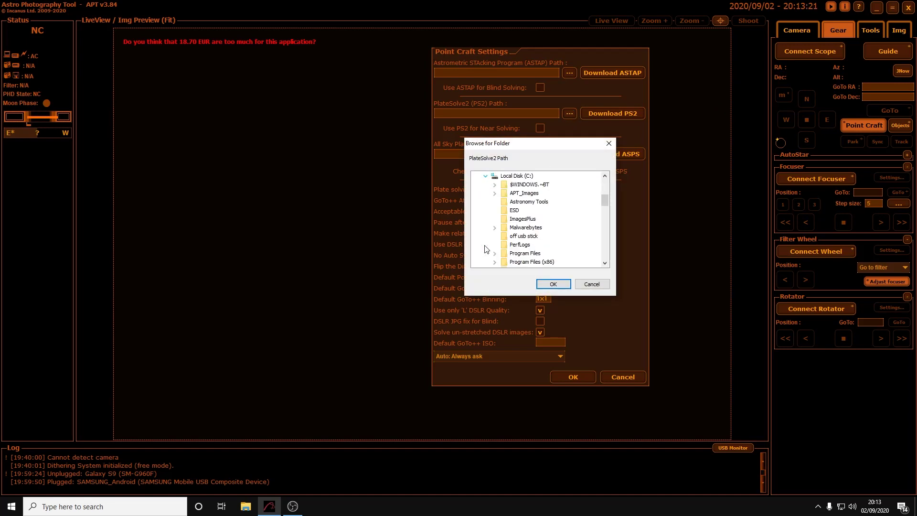
left_click(495, 193)
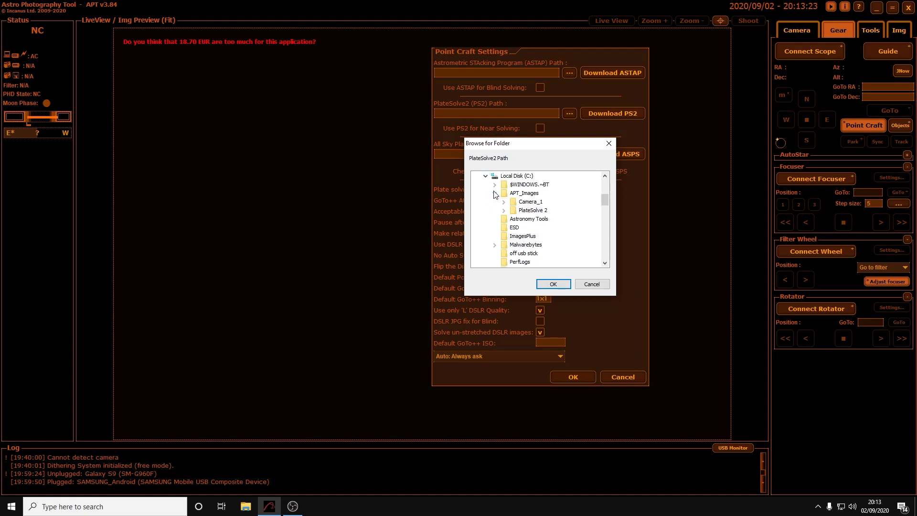
left_click(504, 210)
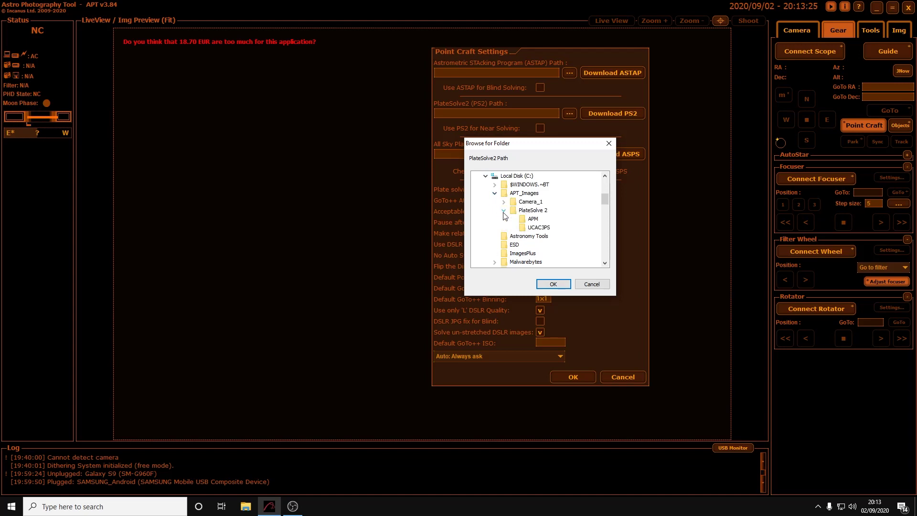
left_click(529, 211)
left_click(549, 283)
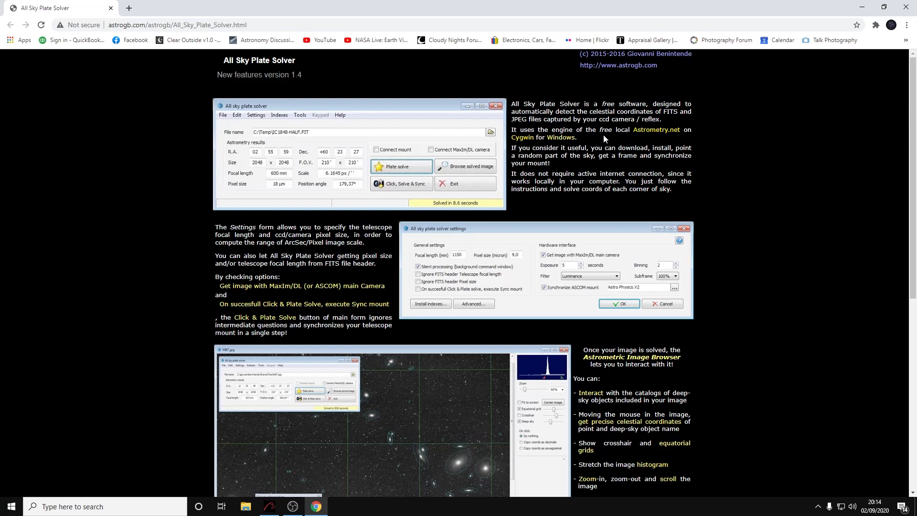
Download the All Sky Plate Solver installer from the astrogb.com page.
scroll(603, 134, "down", 15)
scroll(548, 300, "down", 7)
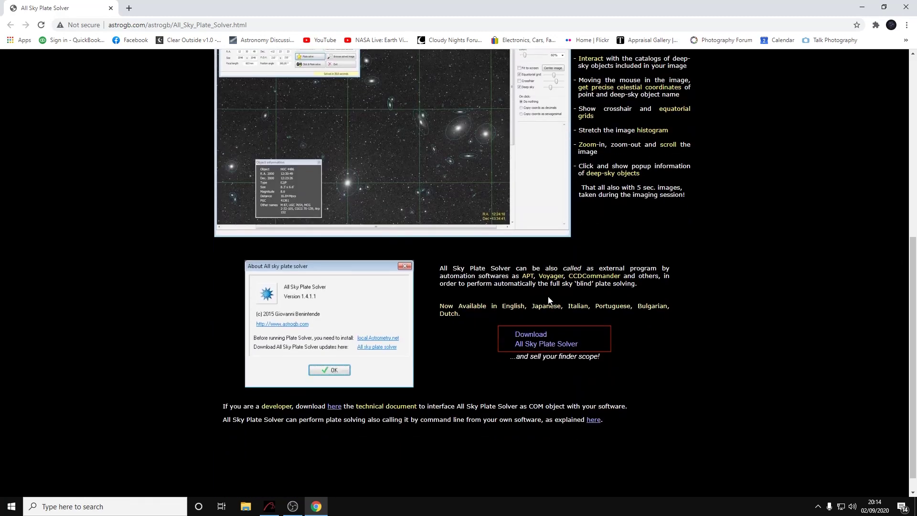
left_click(532, 346)
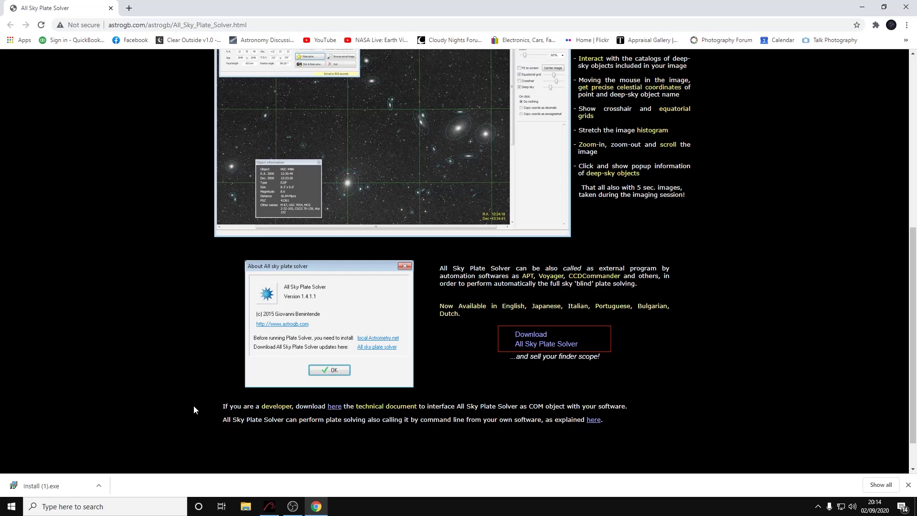
Close Point Craft Settings and the Point Craft panel, then quit APT and confirm.
left_click(269, 506)
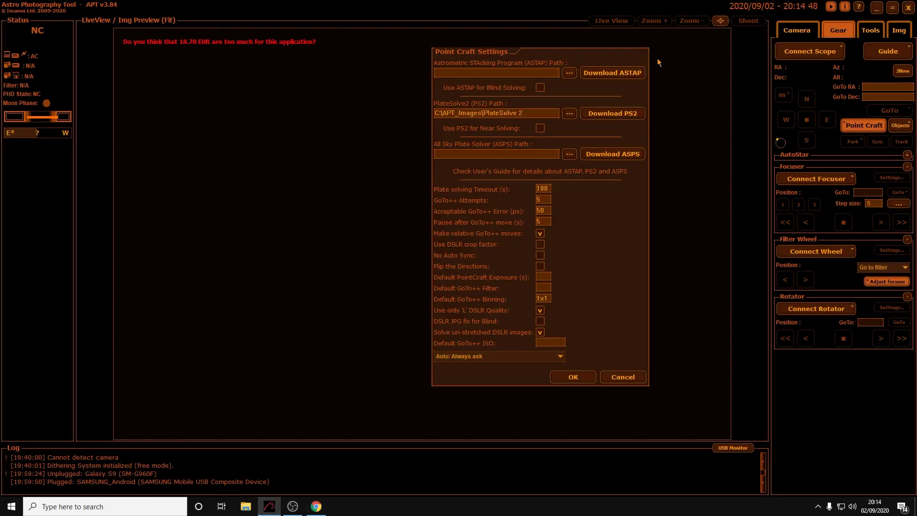
left_click(588, 377)
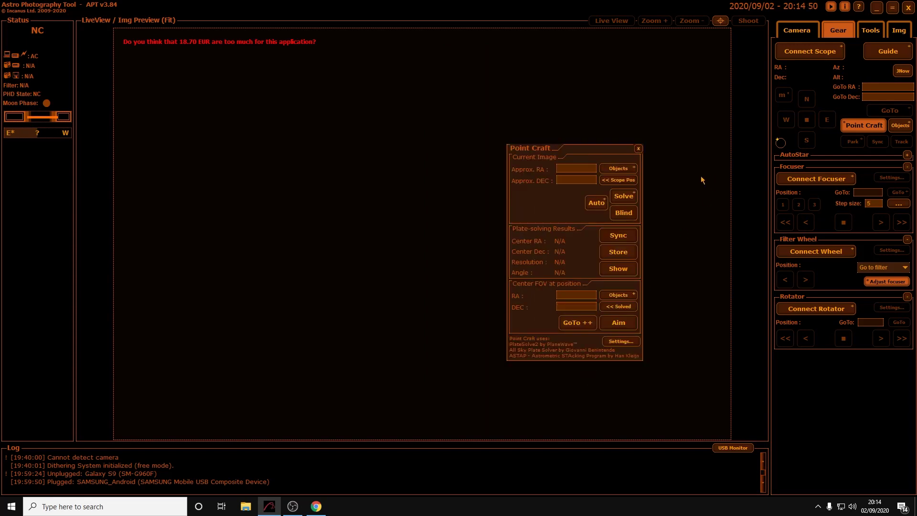
left_click(638, 149)
key("alt+F4")
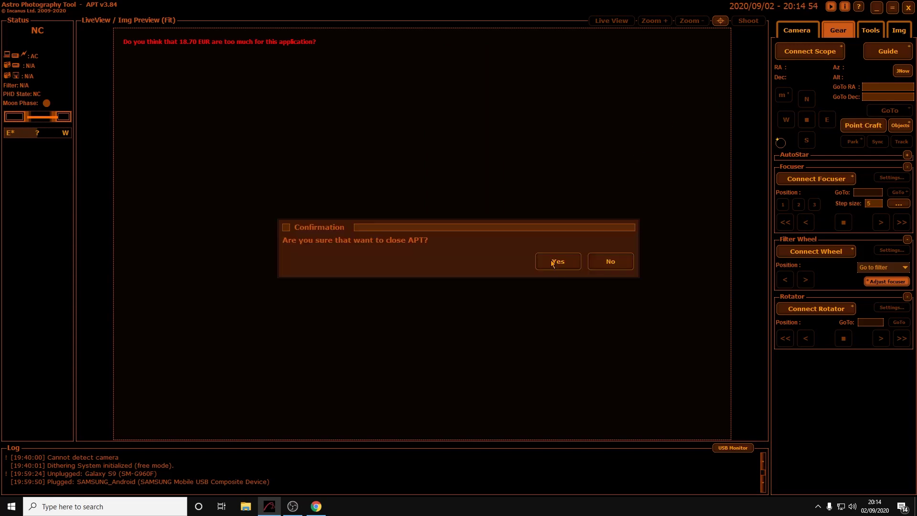
left_click(554, 262)
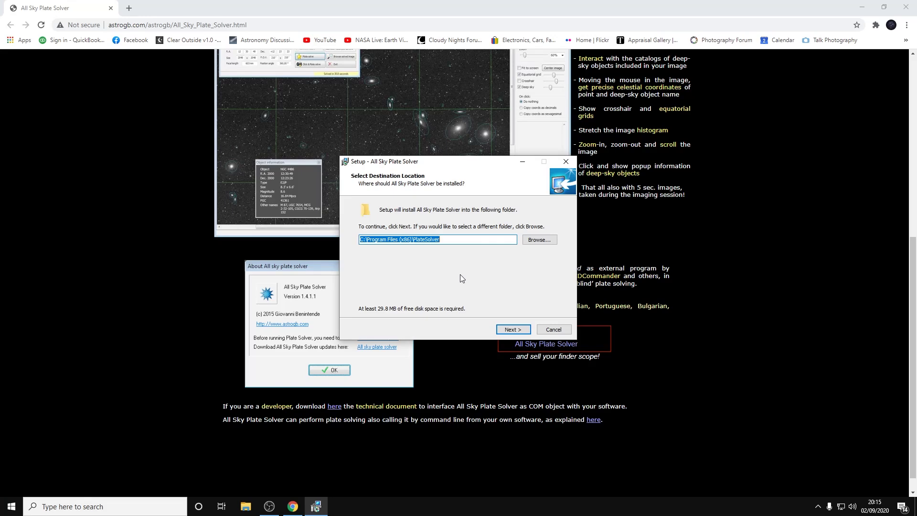
Change the All Sky Plate Solver install destination to C:\APT_Images\PlateSolve 2.
left_click(544, 241)
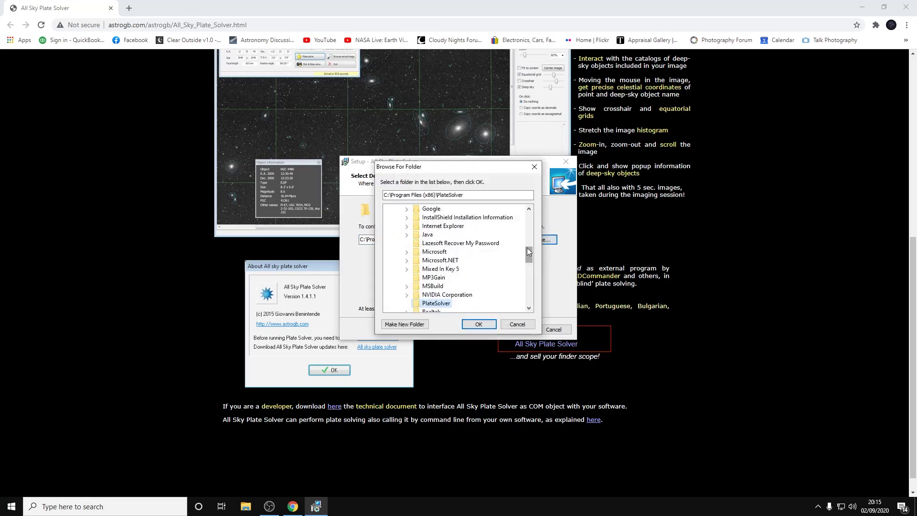
left_click_drag(528, 252, 528, 209)
left_click(398, 243)
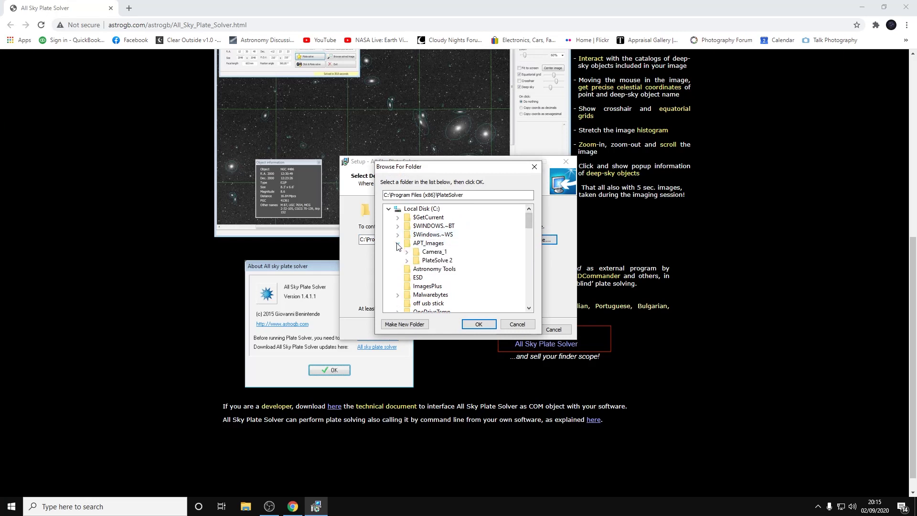
left_click(431, 262)
left_click(478, 324)
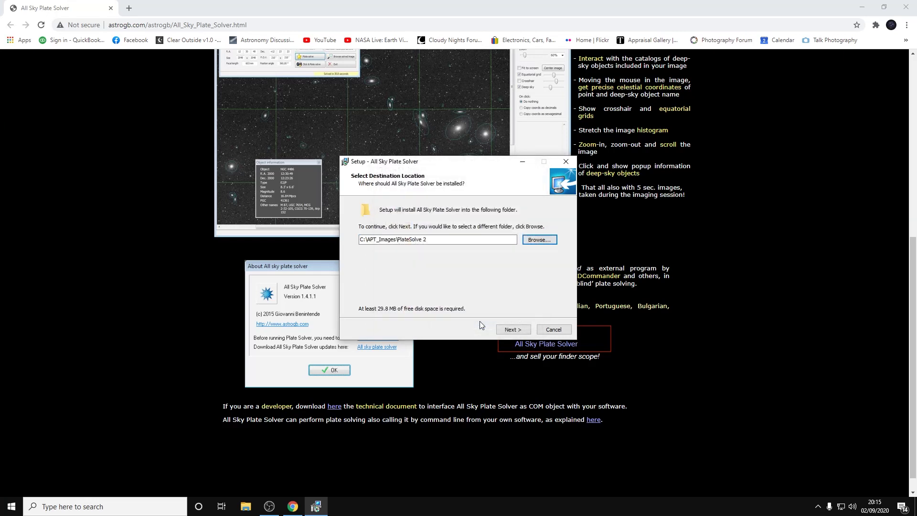
Agree to use the existing folder, install, and finish setup to launch the solver.
left_click(509, 328)
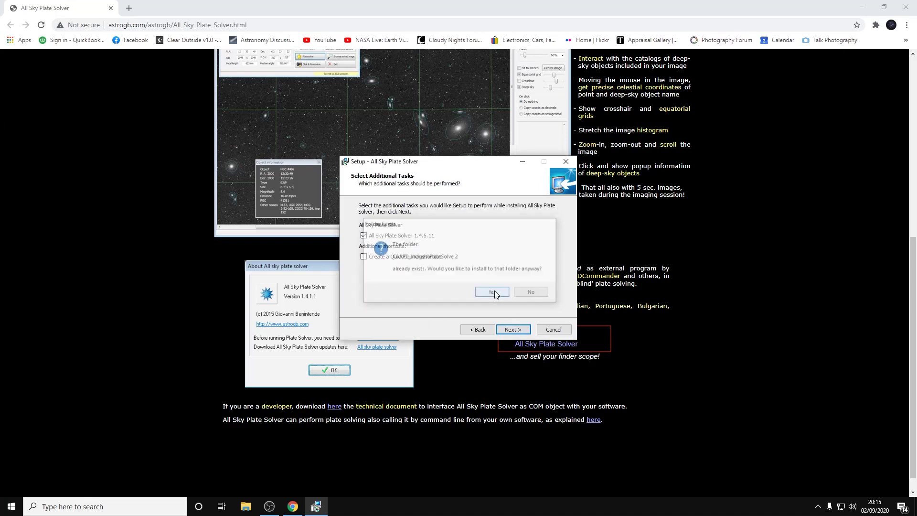
left_click(494, 293)
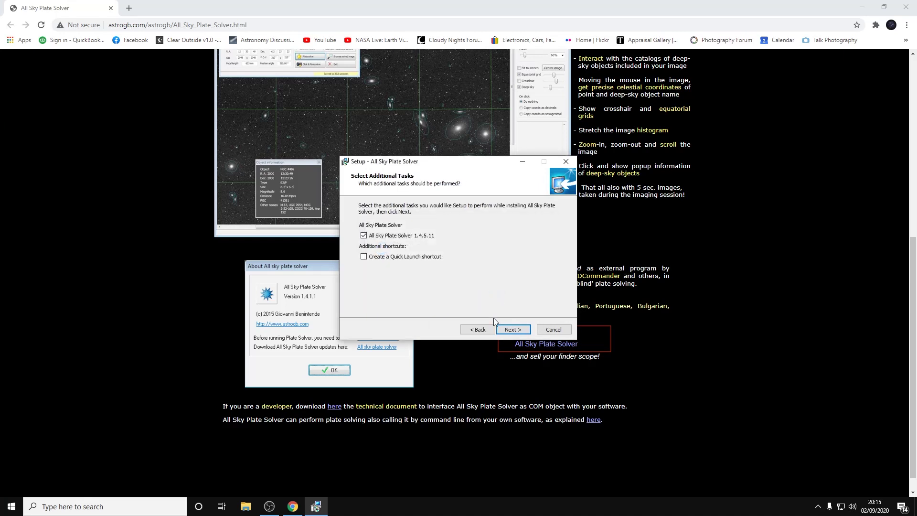
left_click(511, 330)
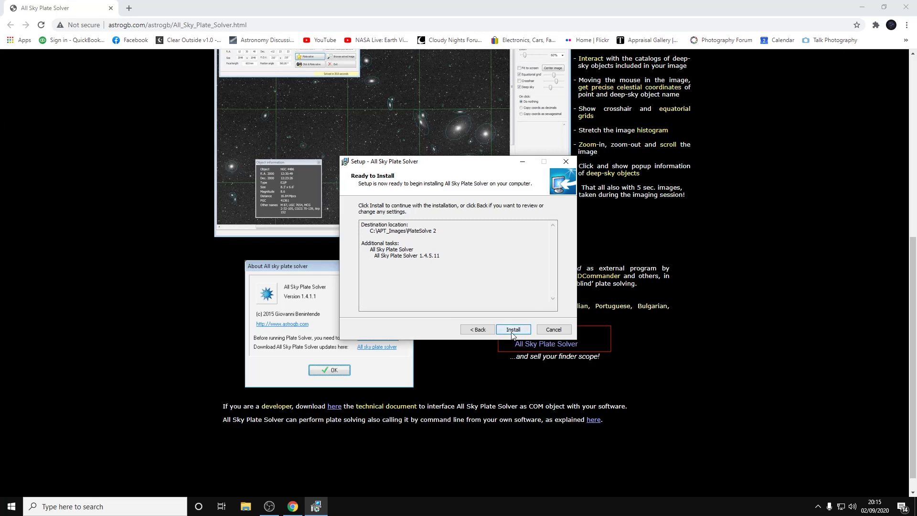
left_click(512, 334)
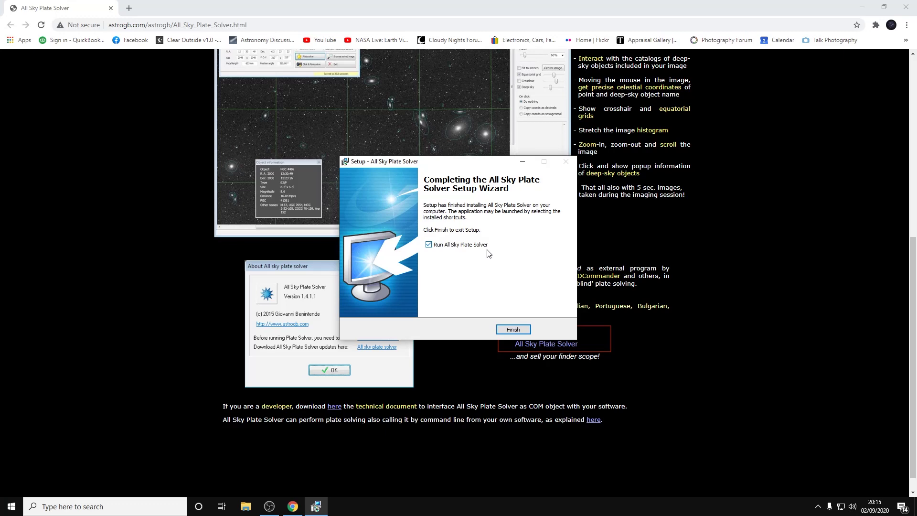
left_click(515, 329)
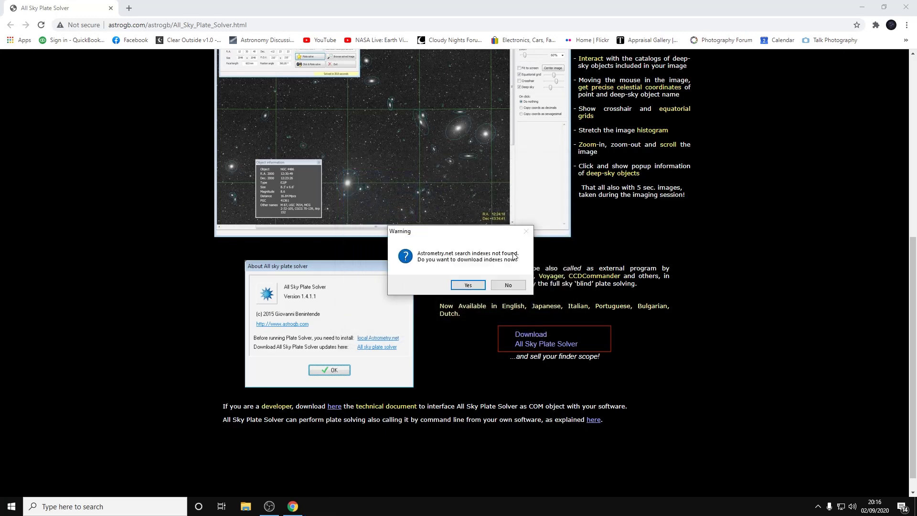
Accept downloading the missing Astrometry.net search indexes.
left_click(468, 285)
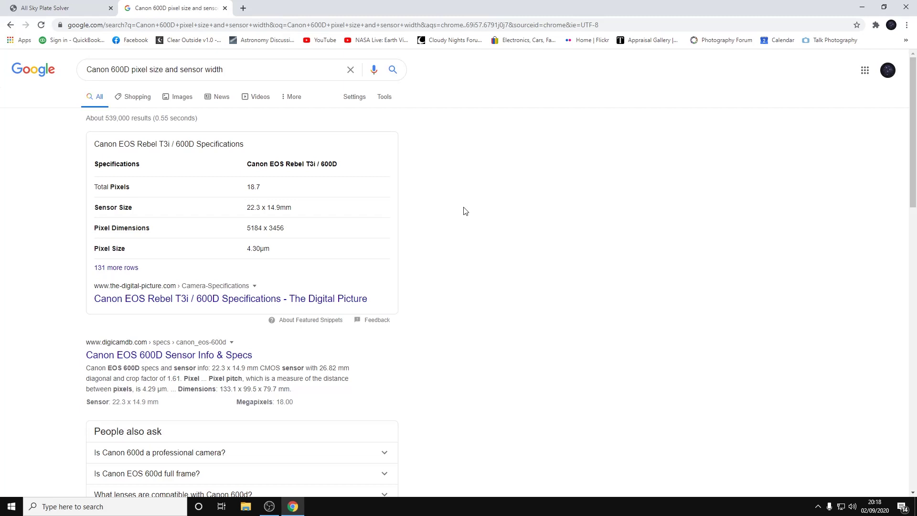
Replace the 7.4 pixel size with 4.30 microns in the index calculator.
left_click(861, 8)
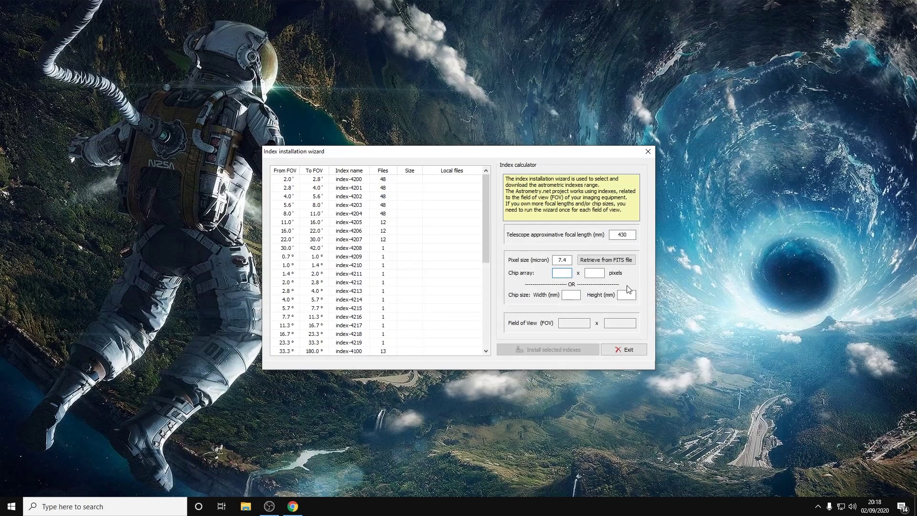
left_click_drag(568, 260, 548, 263)
type("4.30")
left_click(574, 295)
Enter chip width 22 and height 15 mm to calculate the 175' x 119' field.
left_click(293, 506)
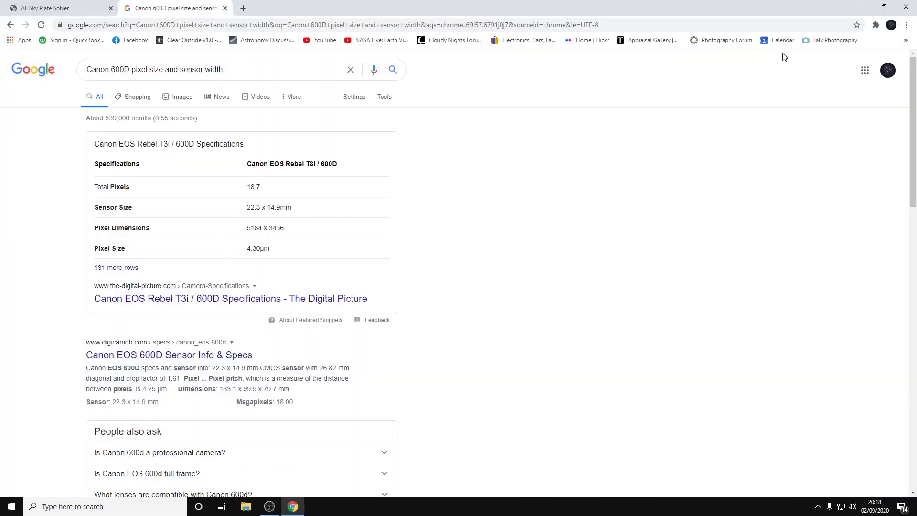
left_click(862, 7)
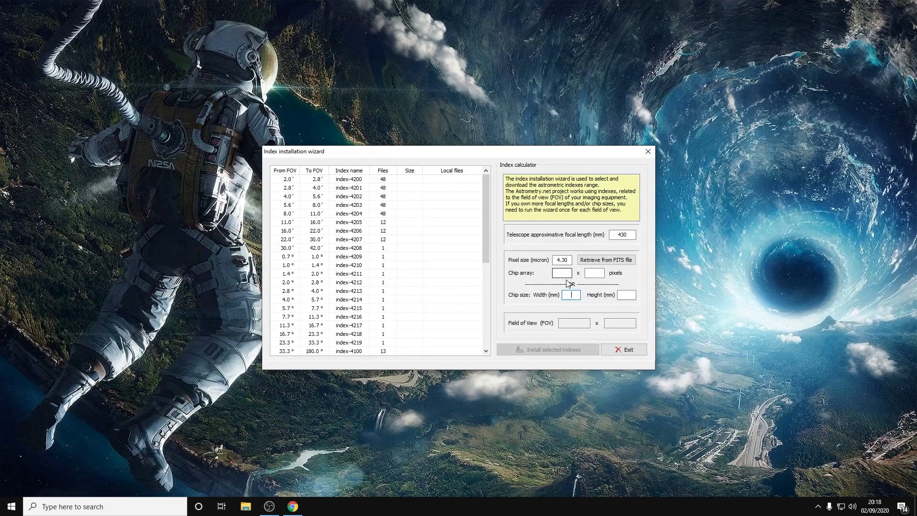
key("alt+Tab")
left_click(862, 6)
type("22")
left_click(624, 295)
type("15")
key("Tab")
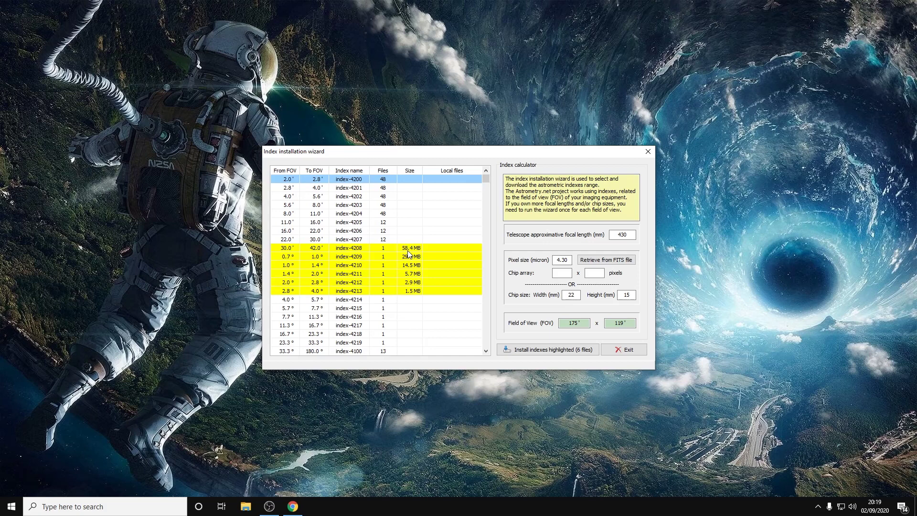
Install the six highlighted indexes 4208–4213, finish the wizard, and decline registration.
left_click(553, 350)
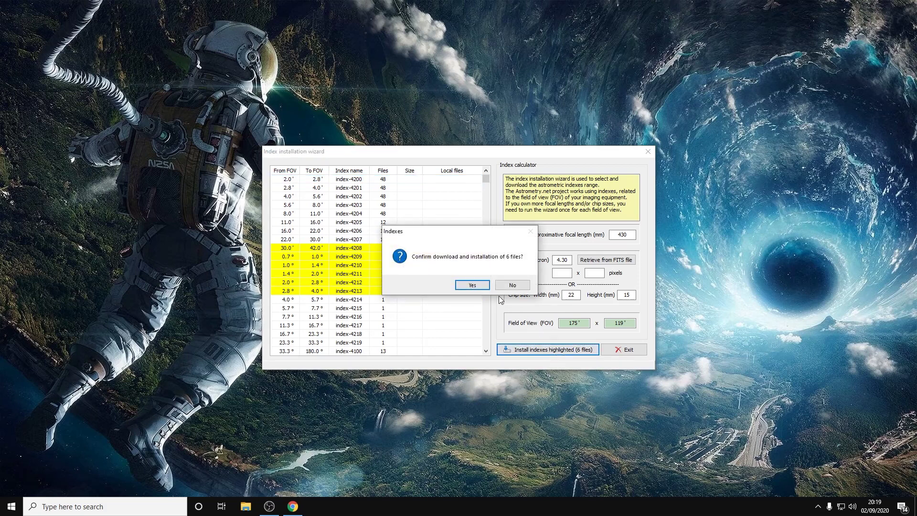
left_click(472, 285)
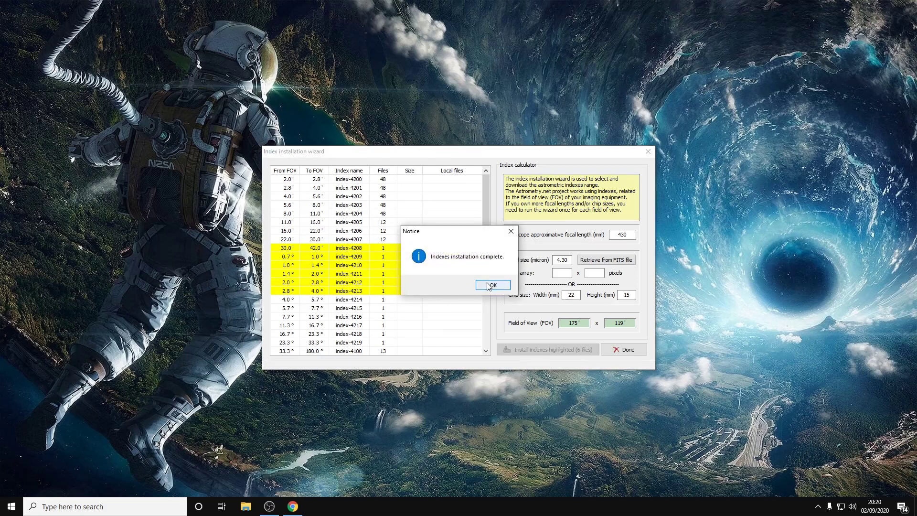
left_click(482, 286)
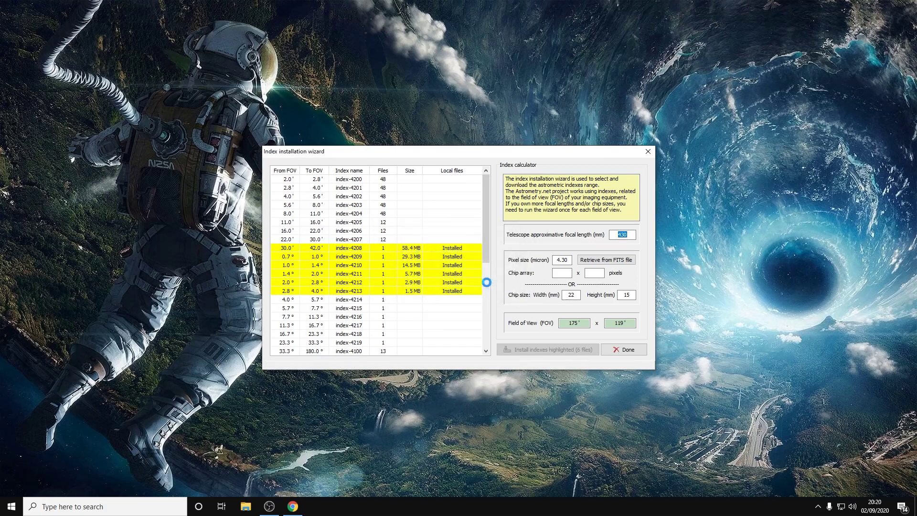
left_click(622, 353)
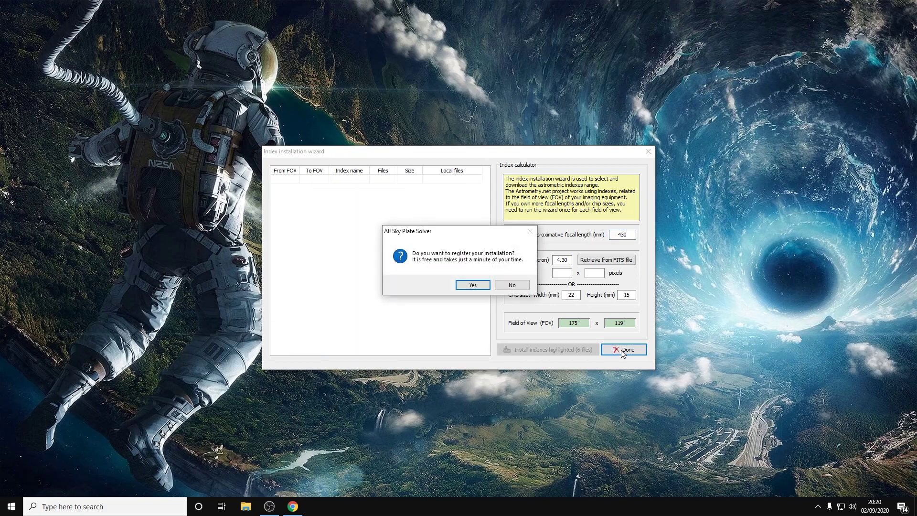
left_click(512, 287)
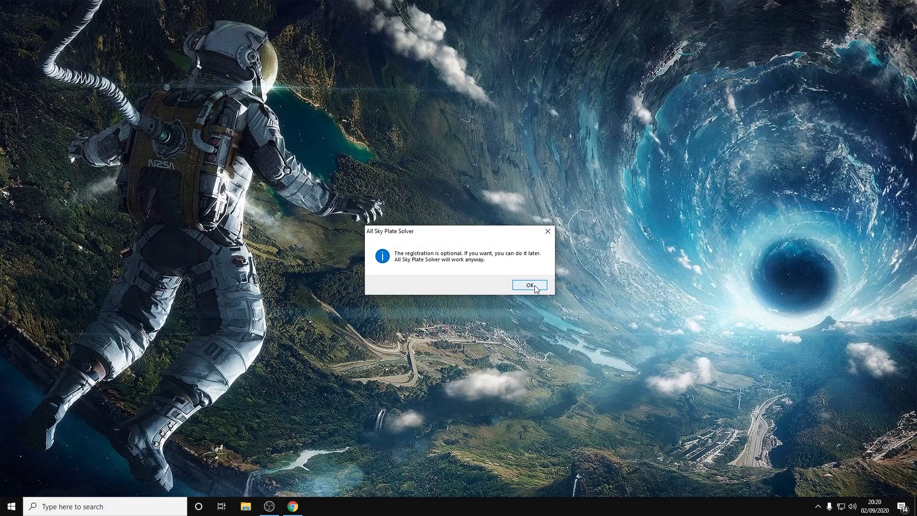
left_click(529, 286)
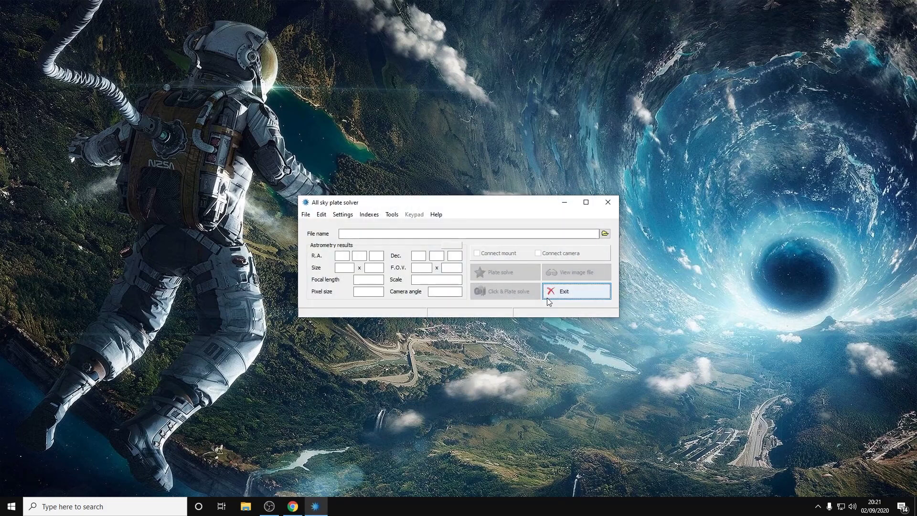
Close All Sky Plate Solver and bring up the Point Craft settings in APT.
left_click(588, 292)
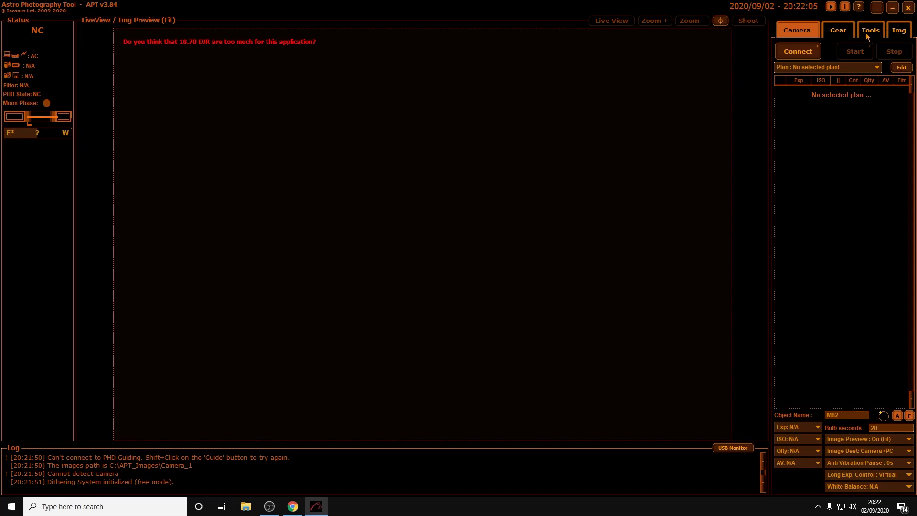
left_click(838, 30)
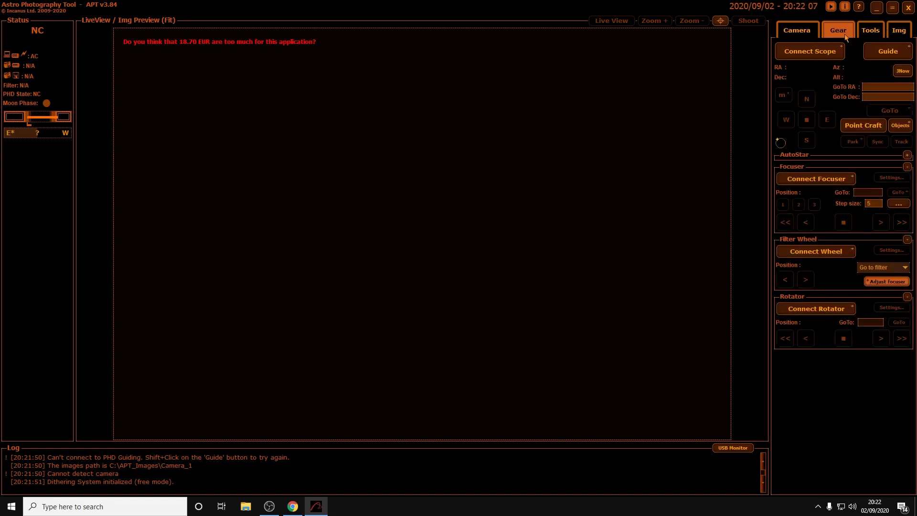
left_click(862, 126)
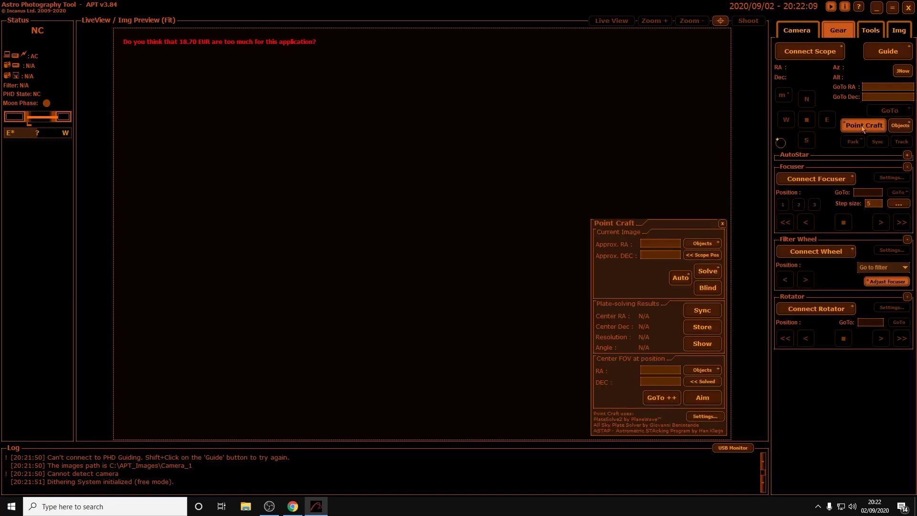
left_click(705, 417)
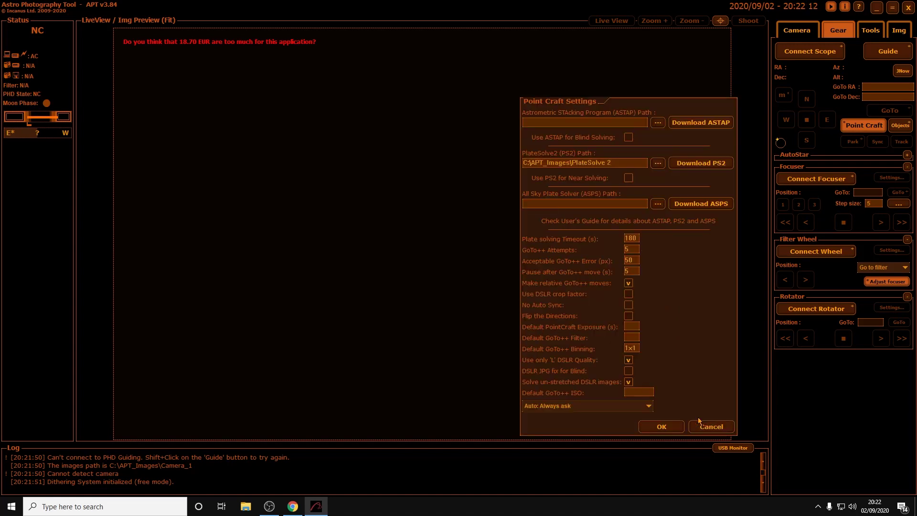
Set the All Sky Plate Solver path to C:\APT_Images\PlateSolve 2.
left_click(658, 204)
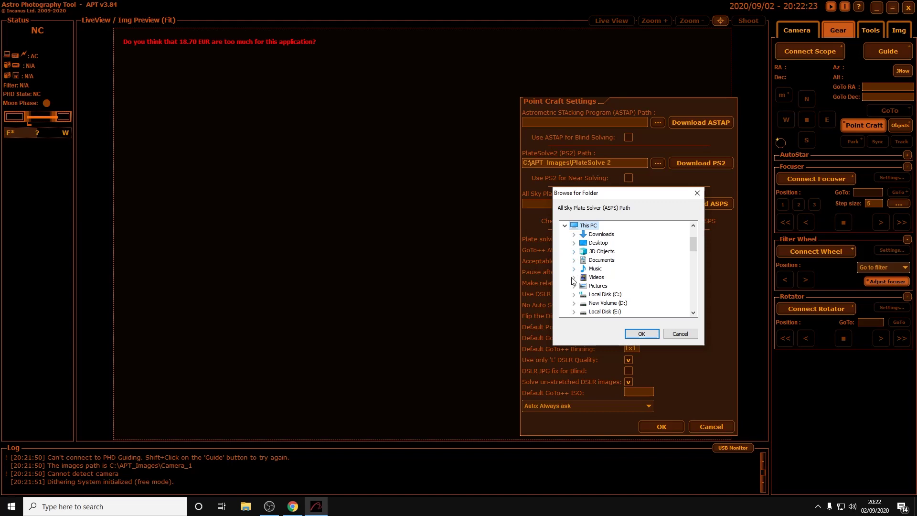
left_click(573, 295)
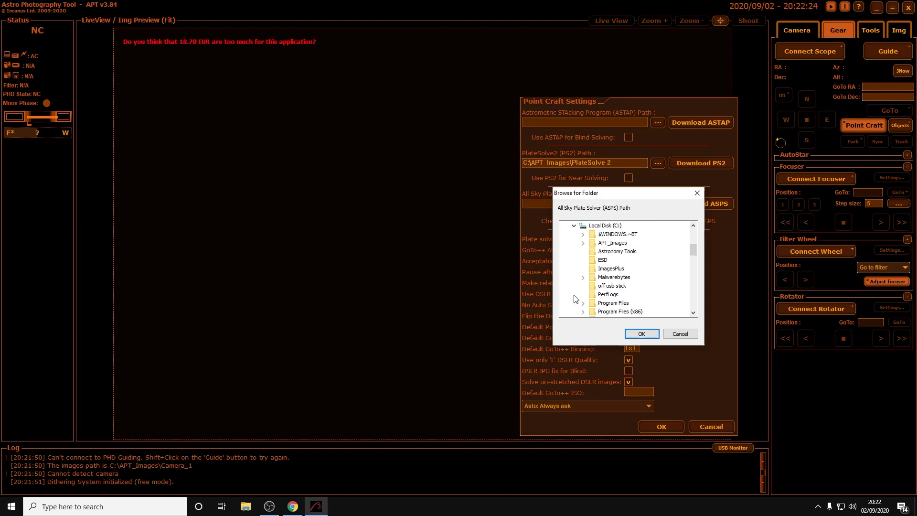
left_click(582, 243)
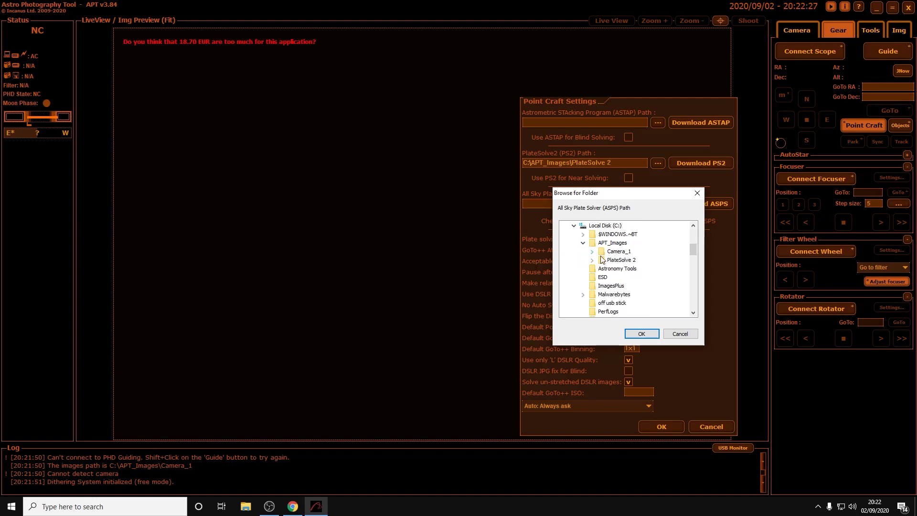
left_click(592, 260)
left_click(622, 261)
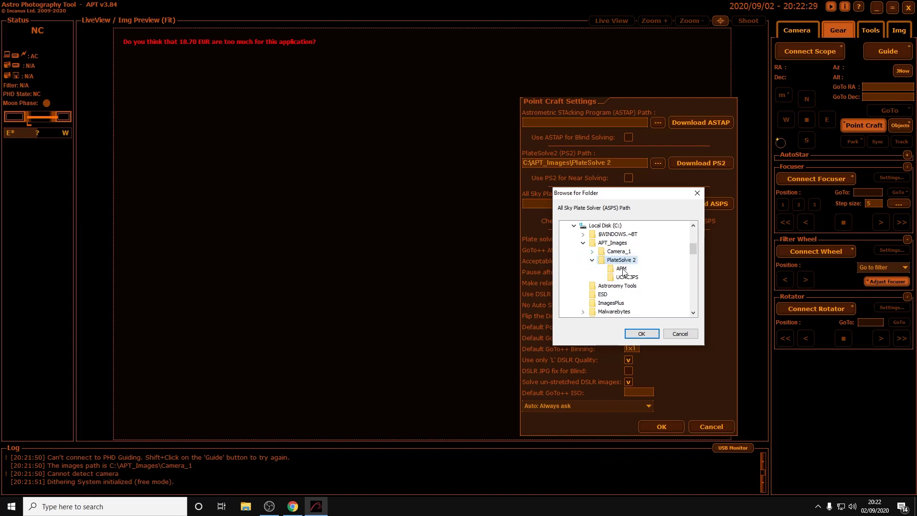
left_click(642, 334)
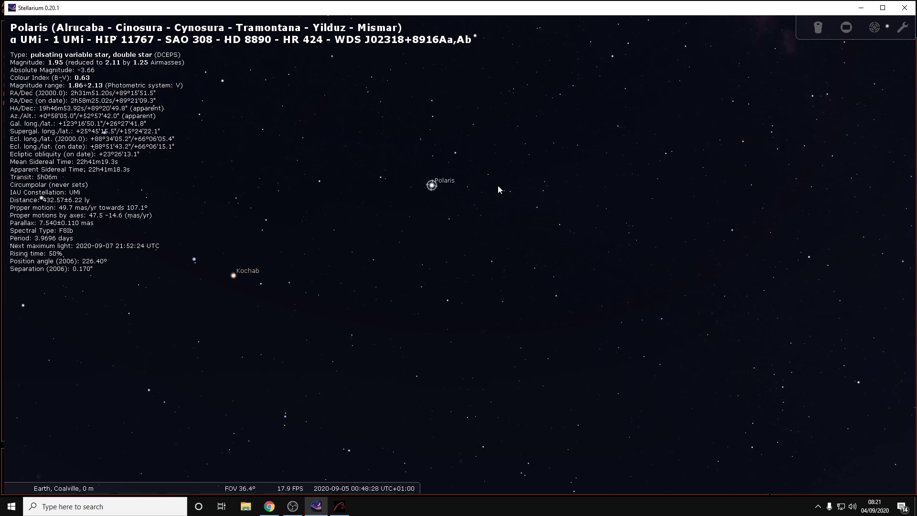
Search for 'heart nebula' and centre on the Heart Nebula (IC 1805).
mouse_move(19, 355)
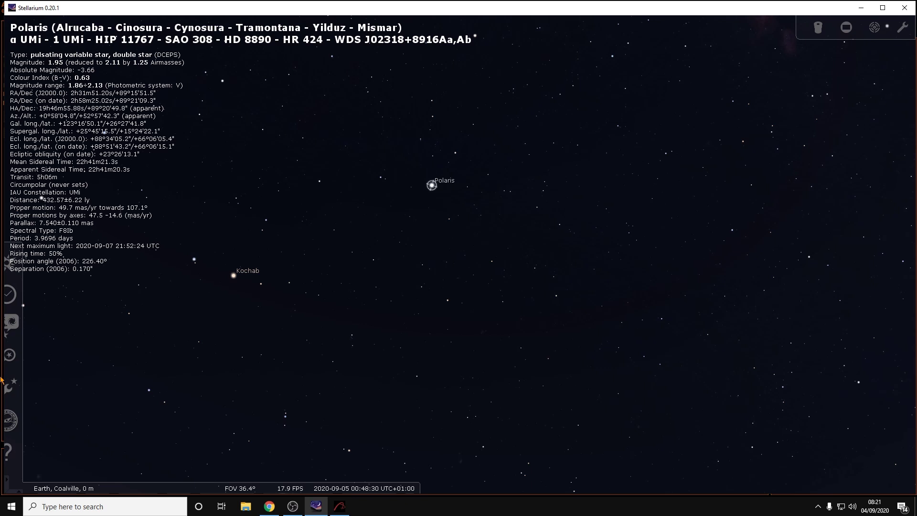
left_click(21, 359)
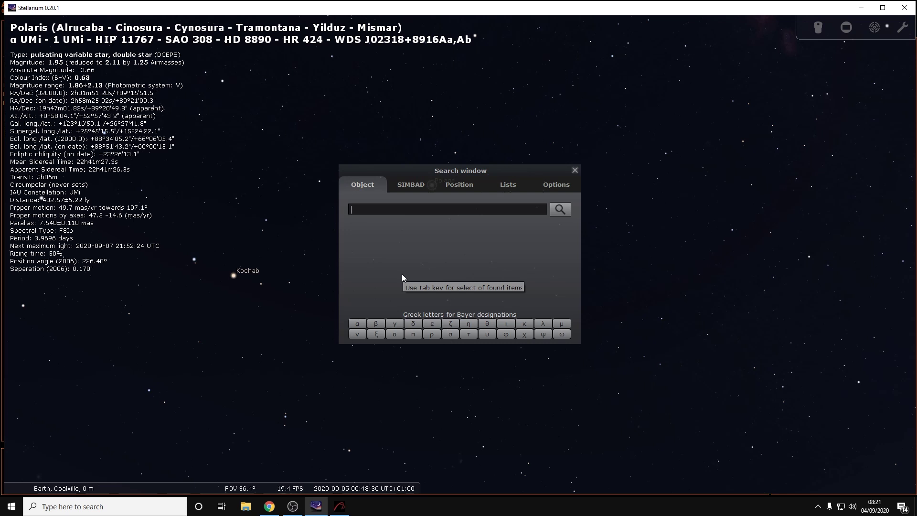
type("heart nebula")
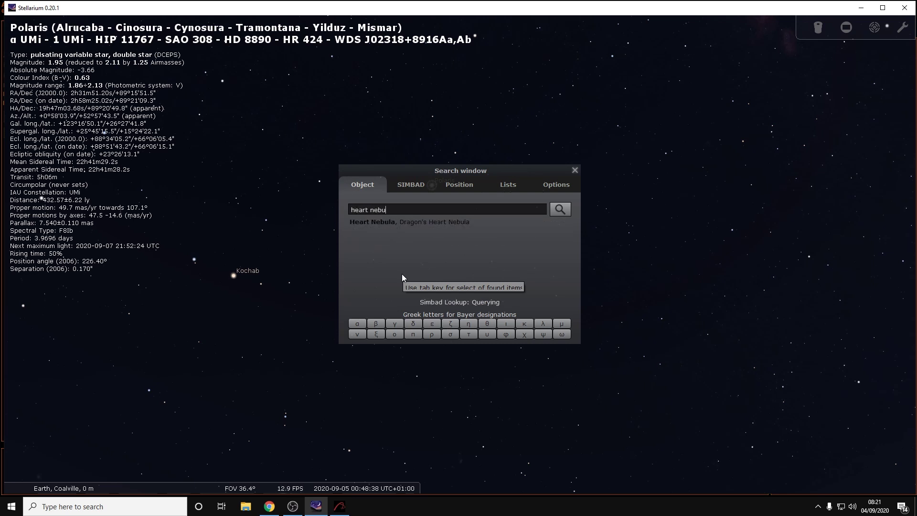
left_click(562, 214)
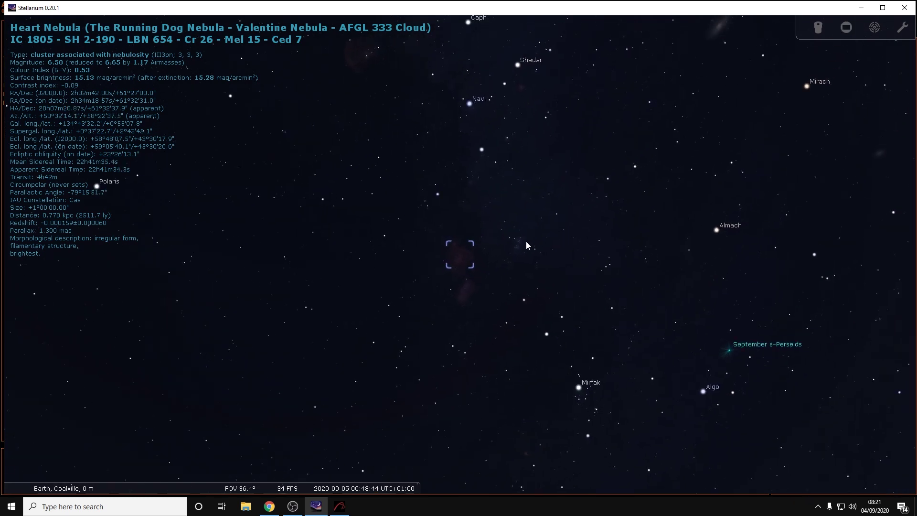
Zoom and pan around the Heart Nebula (IC 1805) in Stellarium to inspect it up close.
scroll(488, 276, "up", 5)
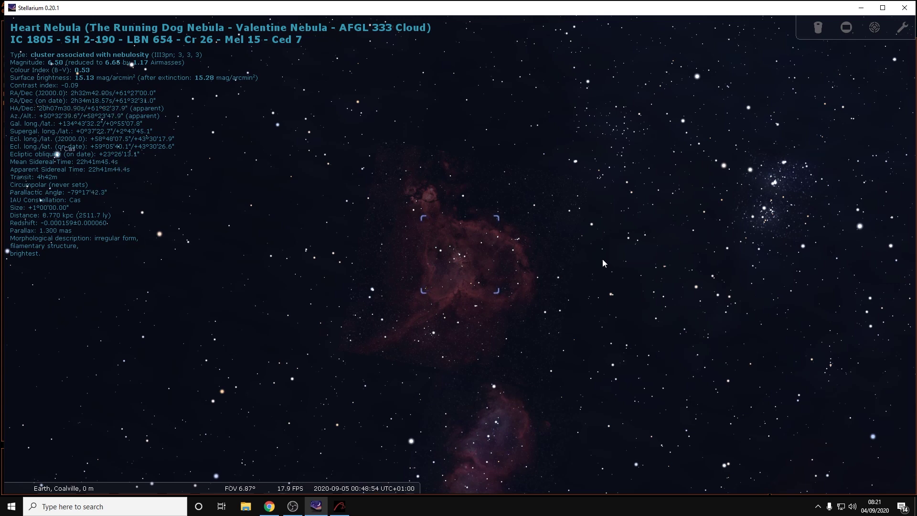
scroll(515, 293, "down", 2)
scroll(514, 293, "down", 6)
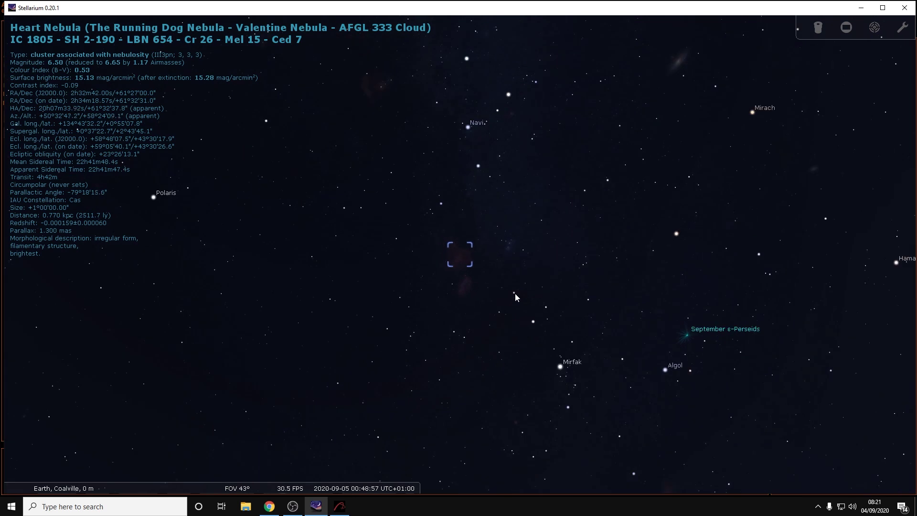
mouse_move(384, 292)
left_mouse_down()
mouse_move(389, 268)
mouse_move(482, 281)
left_mouse_up()
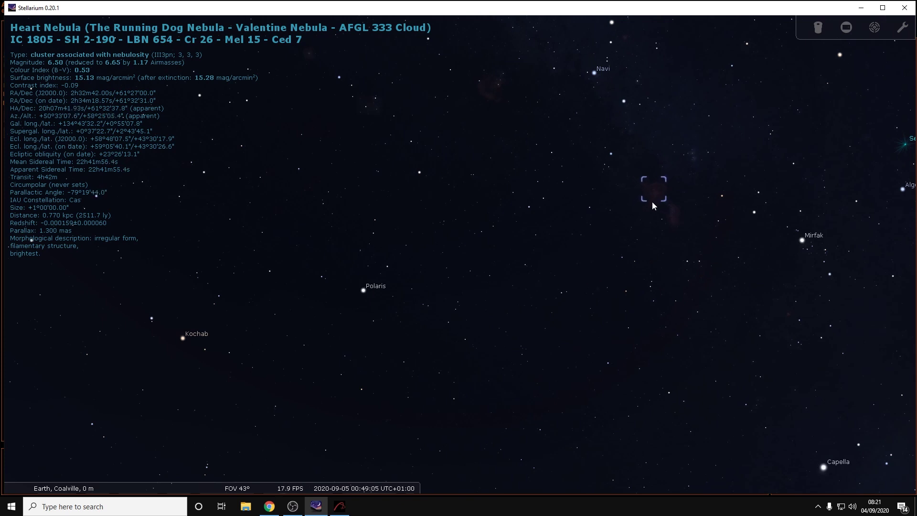
left_click_drag(658, 207, 540, 271)
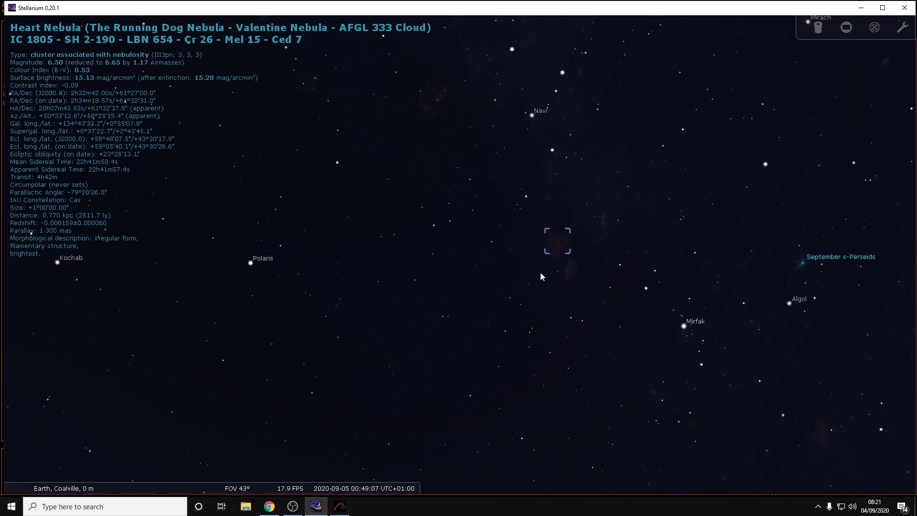
scroll(535, 272, "up", 3)
scroll(535, 271, "up", 2)
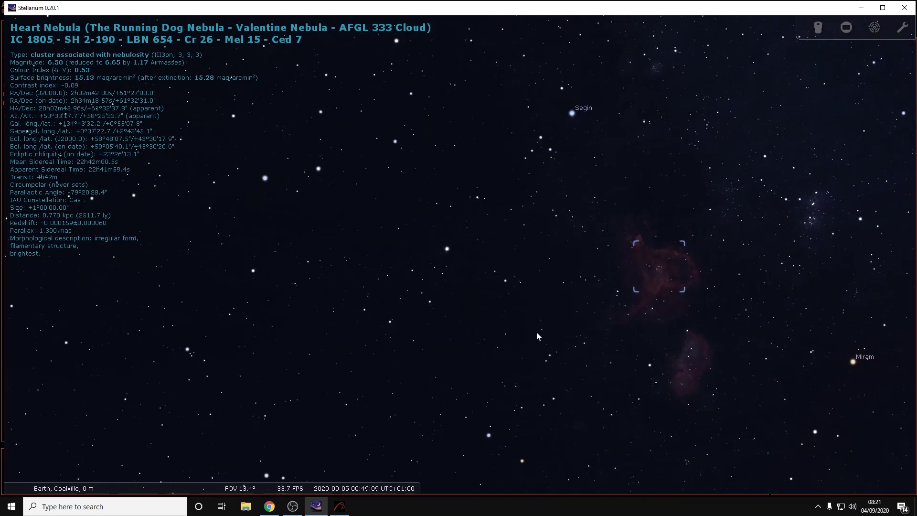
left_click_drag(536, 331, 447, 311)
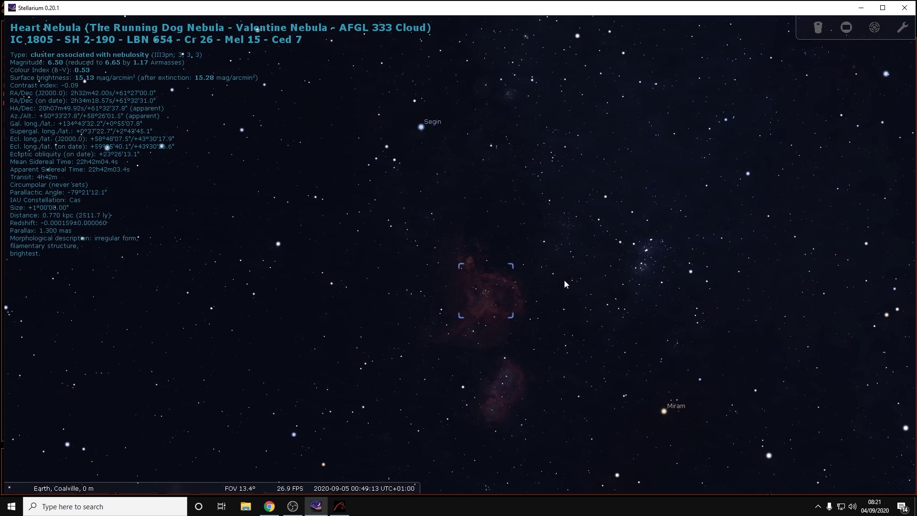
mouse_move(563, 280)
left_mouse_down()
mouse_move(529, 280)
mouse_move(487, 235)
left_mouse_up()
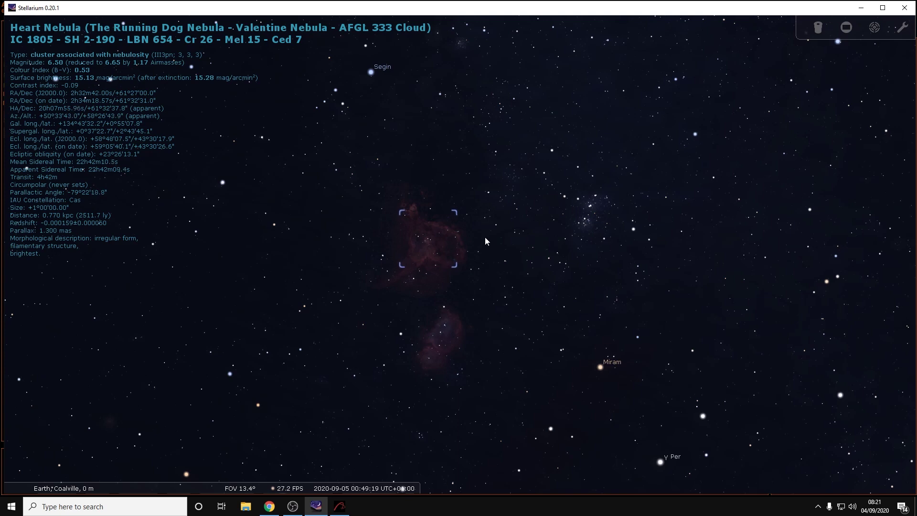
Back in APT, load IMG_8238.CR2 from the Camera tab's image browser into the preview.
left_click(340, 506)
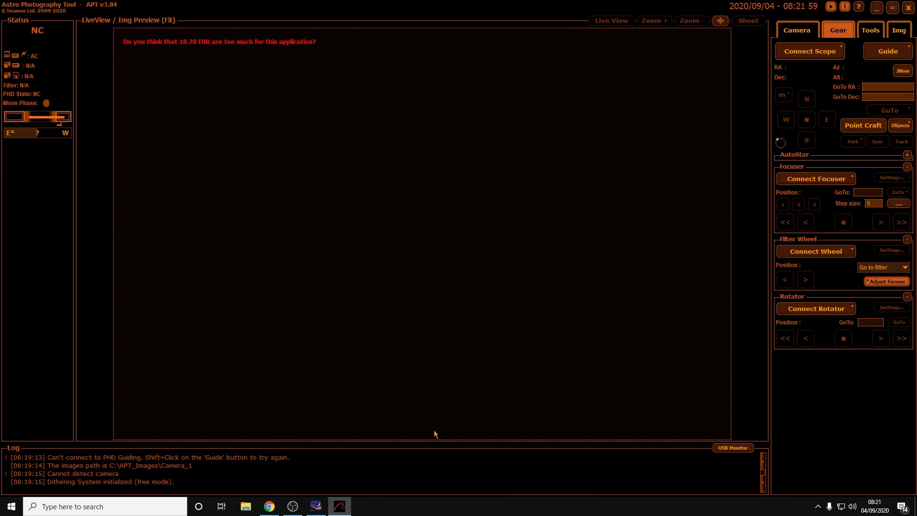
left_click(810, 31)
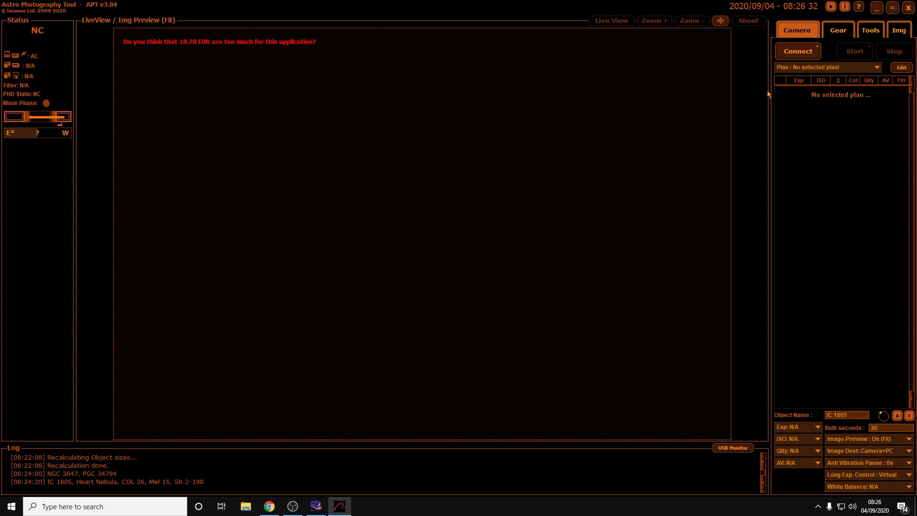
left_click(897, 38)
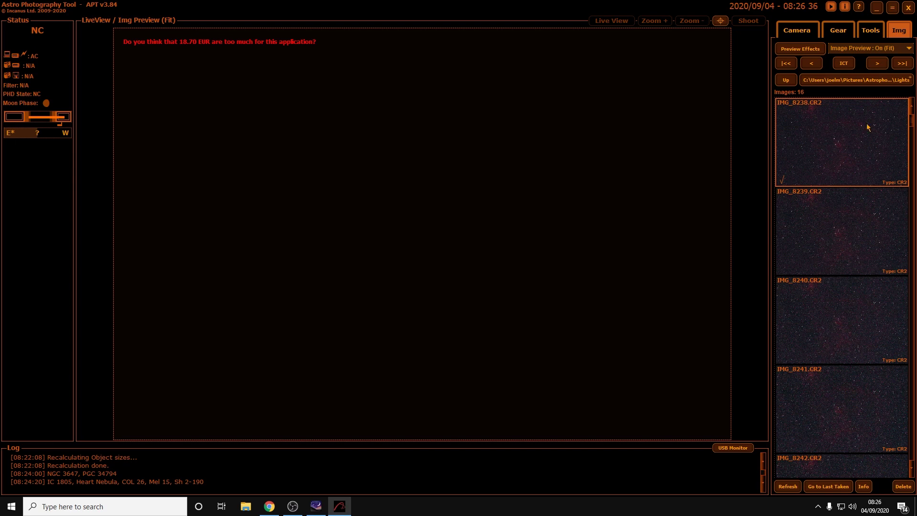
double_click(855, 138)
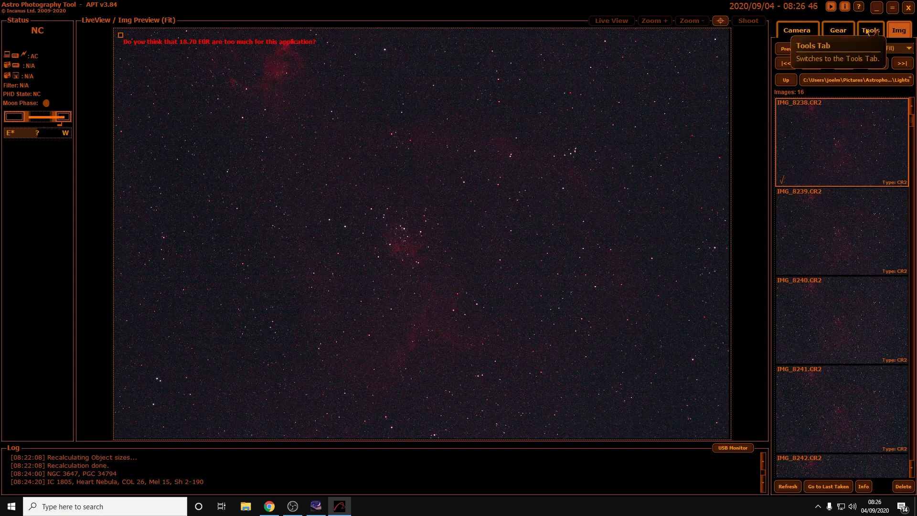
In Point Craft, set the approximate position RA 02:32:48 / DEC 61:27:42 from catalogue object IC 1805.
left_click(839, 31)
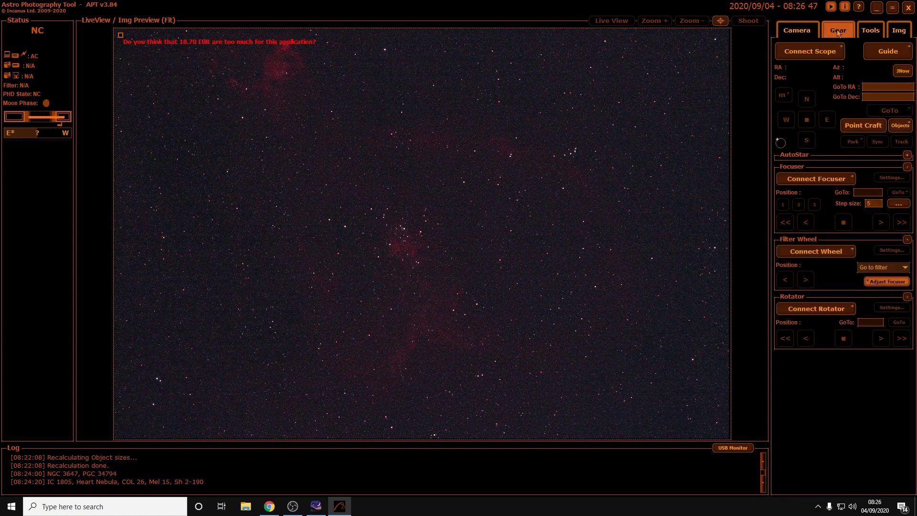
left_click(862, 126)
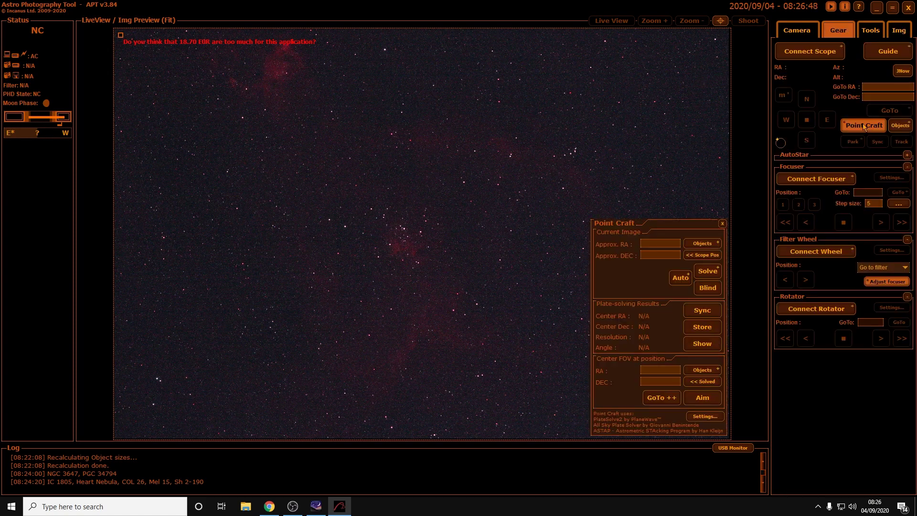
left_click(700, 244)
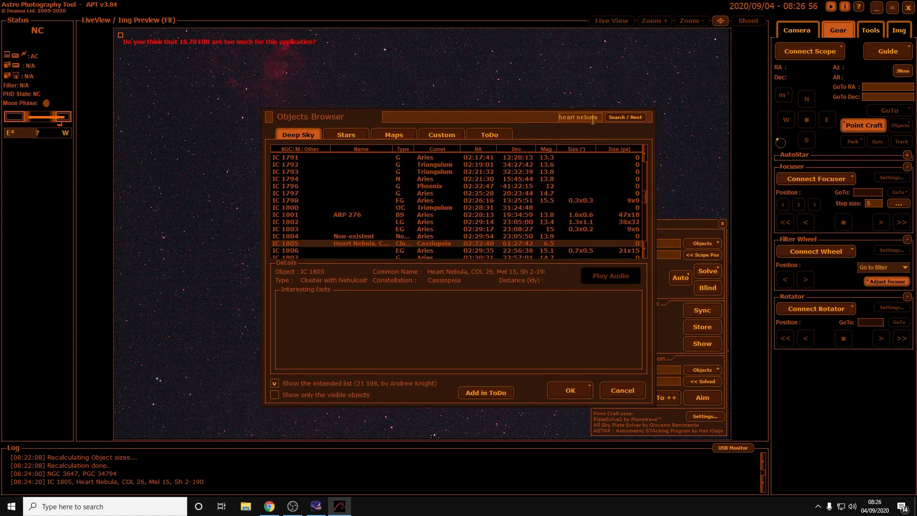
left_click(570, 389)
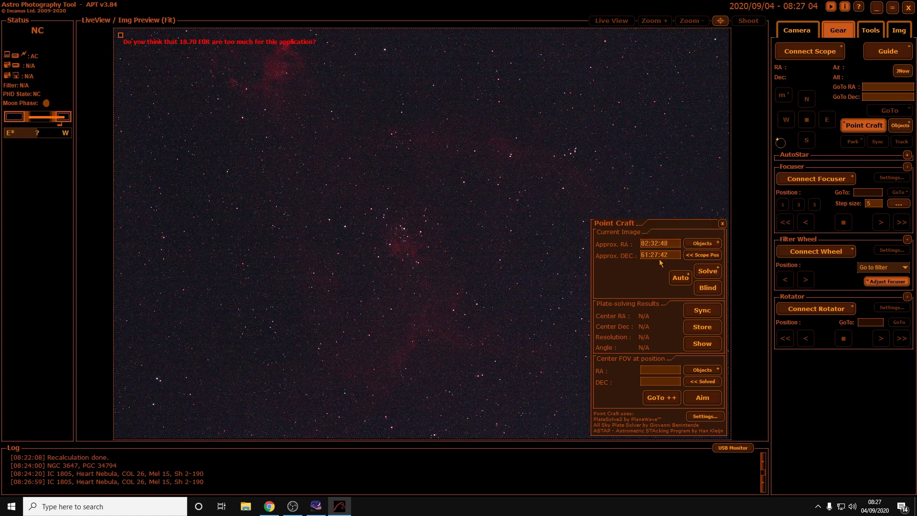
Run Solve until it succeeds (centre RA 02:32:52, 2.01"/px), then open the Objects catalogue for the target position.
left_click(706, 275)
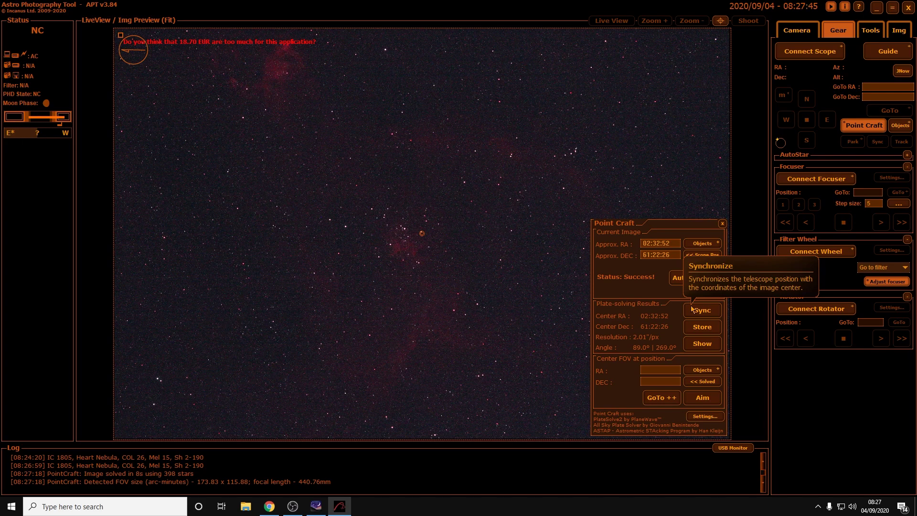
left_click(709, 373)
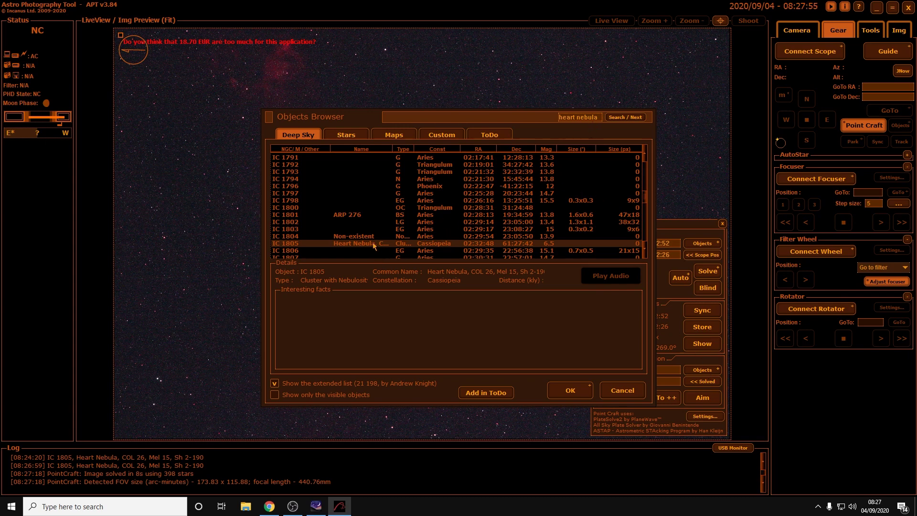
Confirm IC 1805 Heart Nebula as the Point Craft target position.
left_click(570, 390)
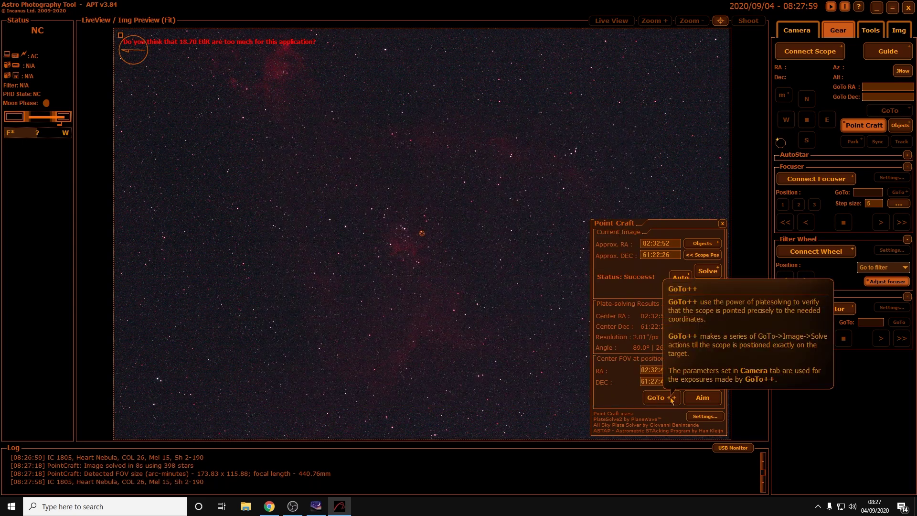